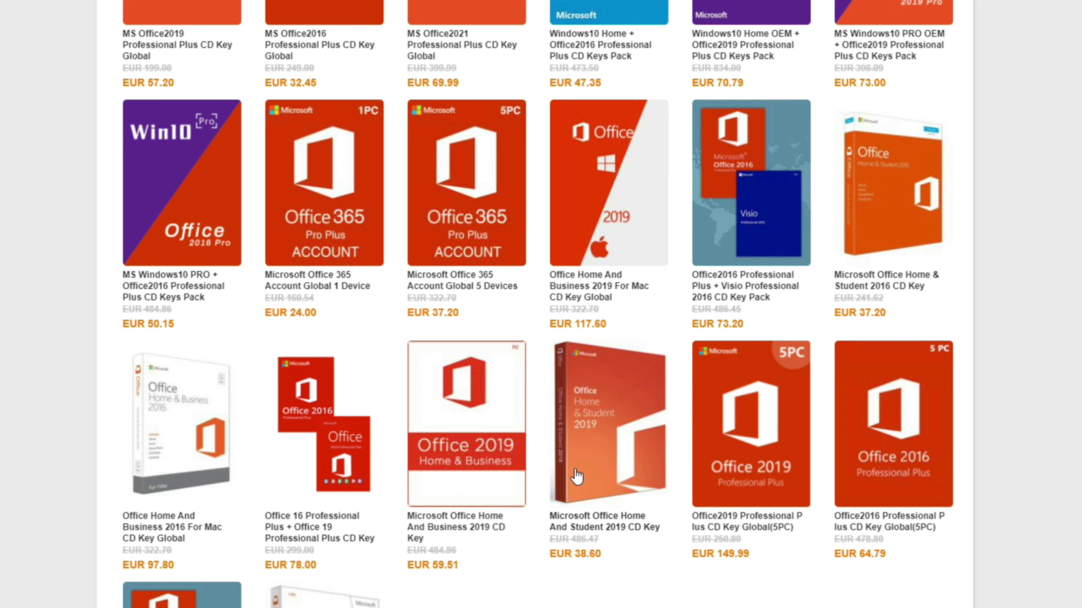
- Start buying the Microsoft Office Home And Student 2019 CD Key and accept its activation notice
{"action": "left_click", "coordinate": [577, 476]}
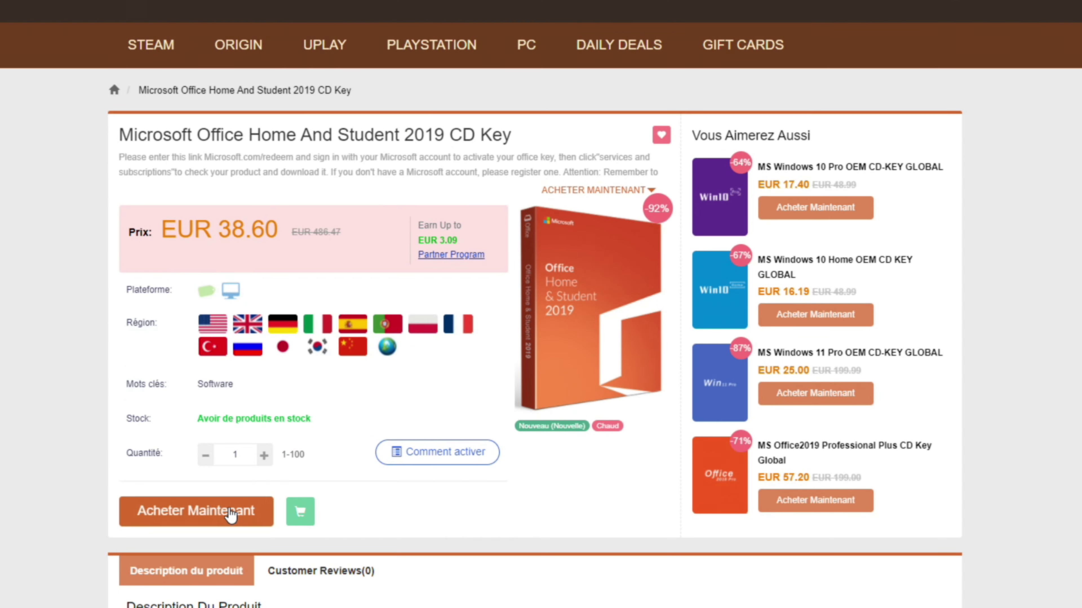
{"action": "left_click", "coordinate": [230, 511]}
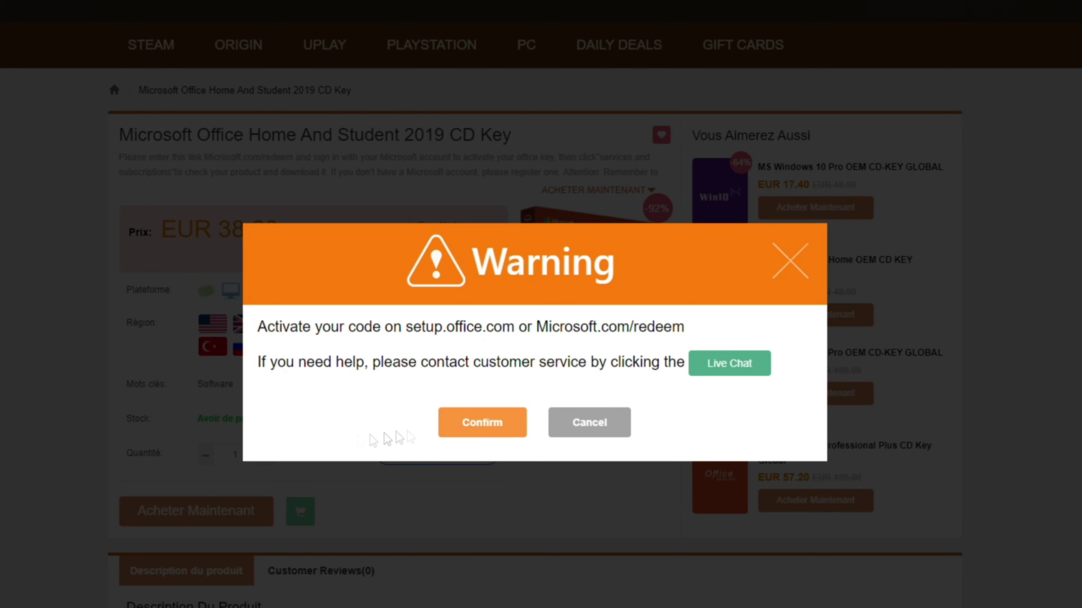
{"action": "left_click", "coordinate": [474, 426]}
- Apply the discount code MHT18 to the order and submit it with PayPal as the payment method
{"action": "scroll", "coordinate": [474, 426], "scroll_direction": "down", "scroll_amount": 2}
{"action": "left_click", "coordinate": [346, 406]}
{"action": "type", "text": "MHT18"}
{"action": "left_click", "coordinate": [407, 412]}
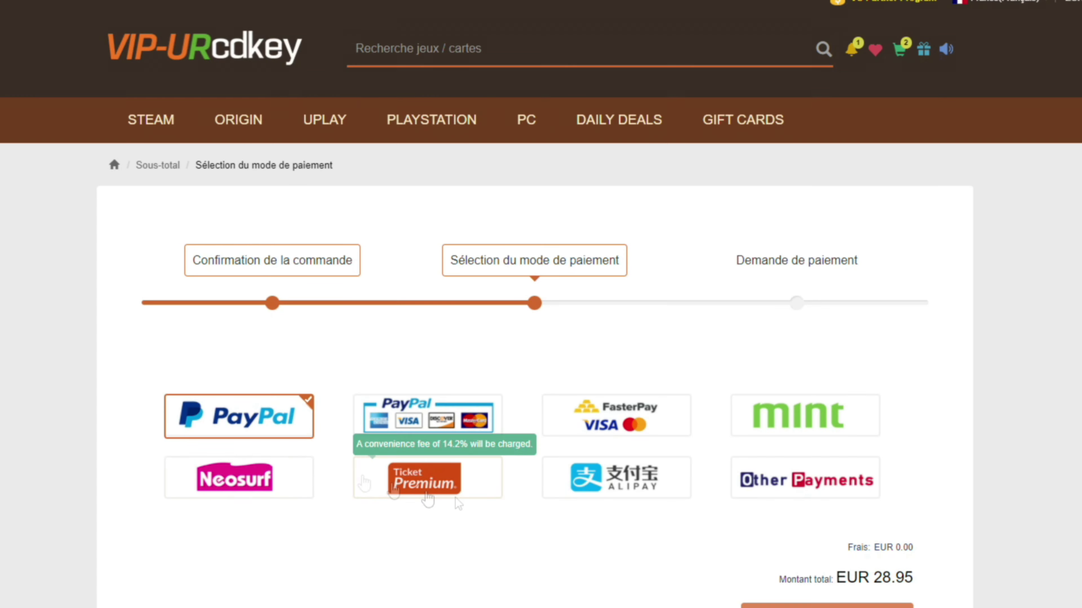
{"action": "left_click", "coordinate": [785, 592]}
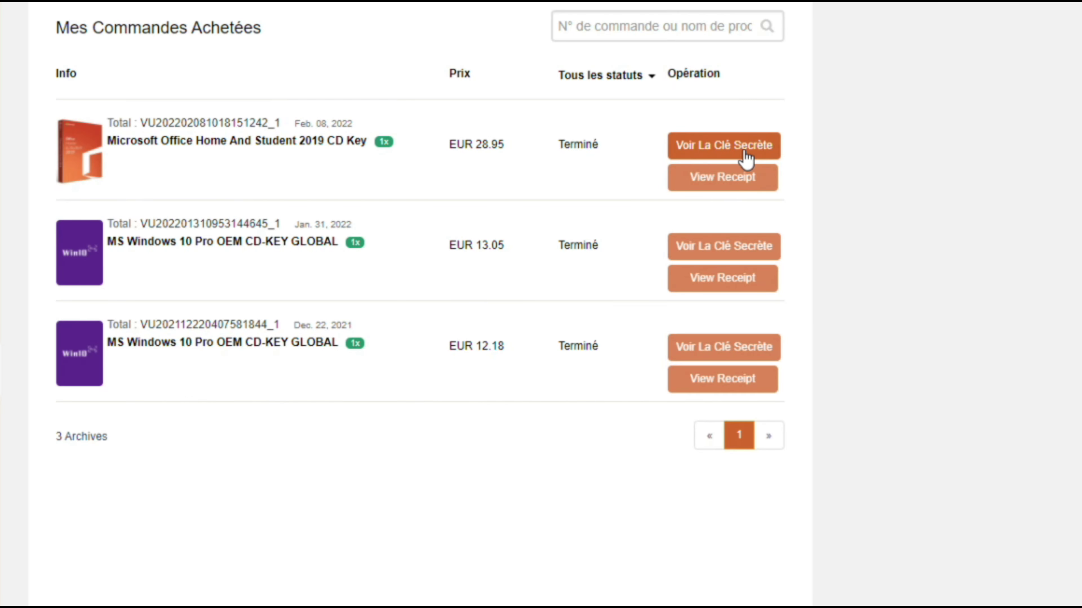
- Reveal the secret key of the Microsoft Office Home And Student 2019 order and copy it
{"action": "left_click", "coordinate": [743, 158]}
{"action": "left_click", "coordinate": [344, 466]}
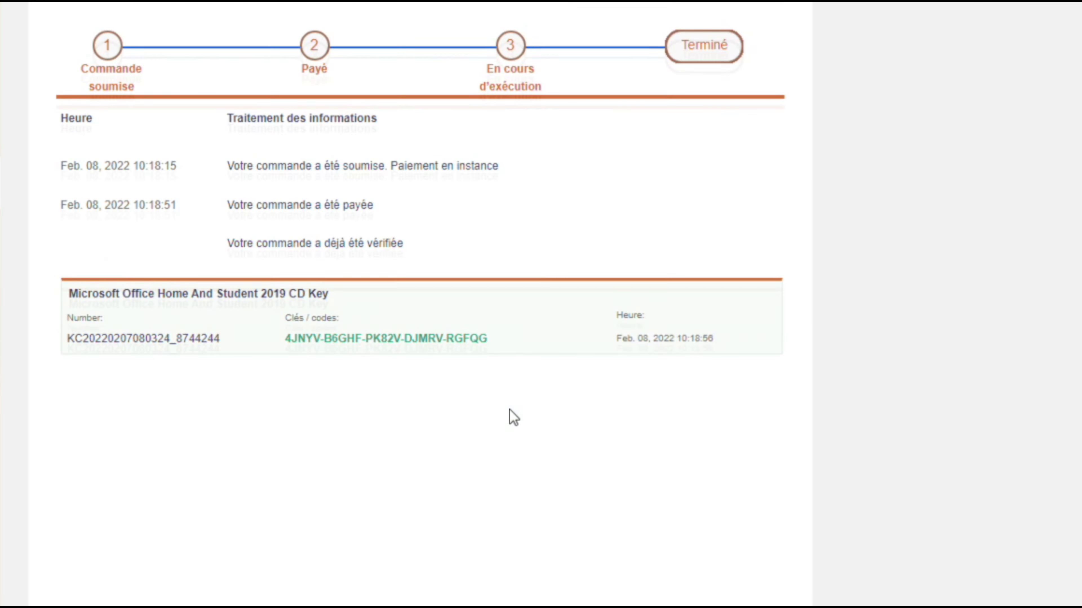
{"action": "left_click_drag", "start_coordinate": [491, 339], "coordinate": [284, 346]}
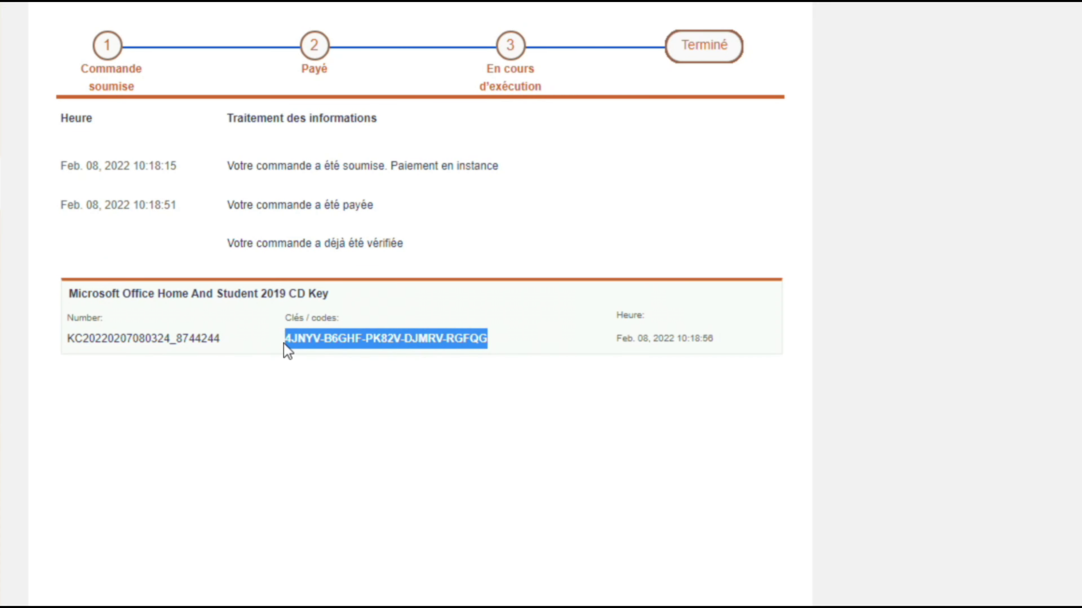
{"action": "right_click", "coordinate": [294, 341]}
{"action": "left_click", "coordinate": [313, 357]}
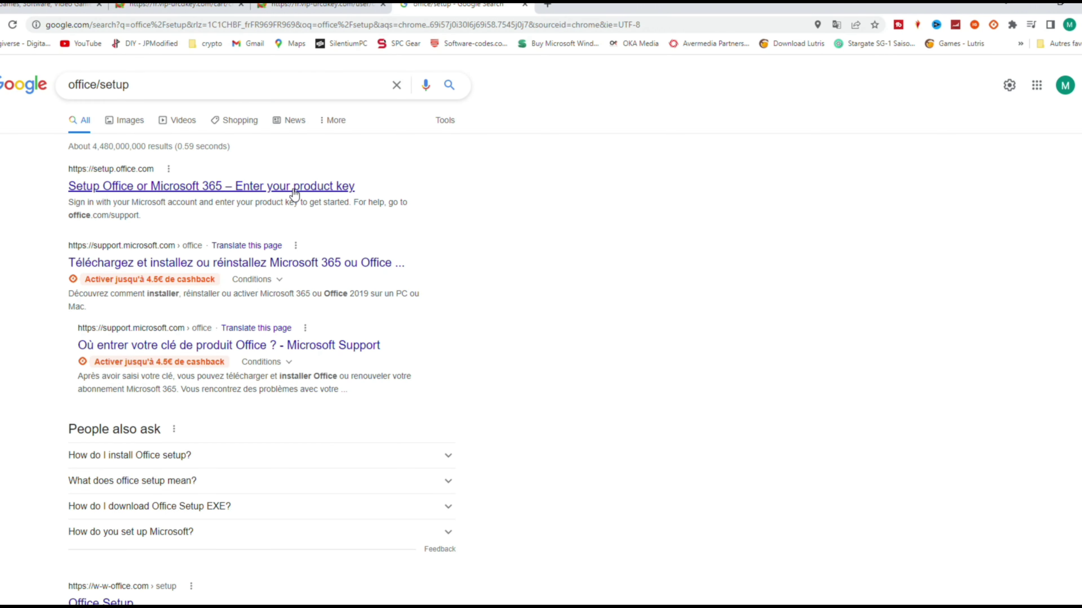
- Open the Office setup page from the search results, paste the product key, and submit and confirm its redemption
{"action": "left_click", "coordinate": [295, 188]}
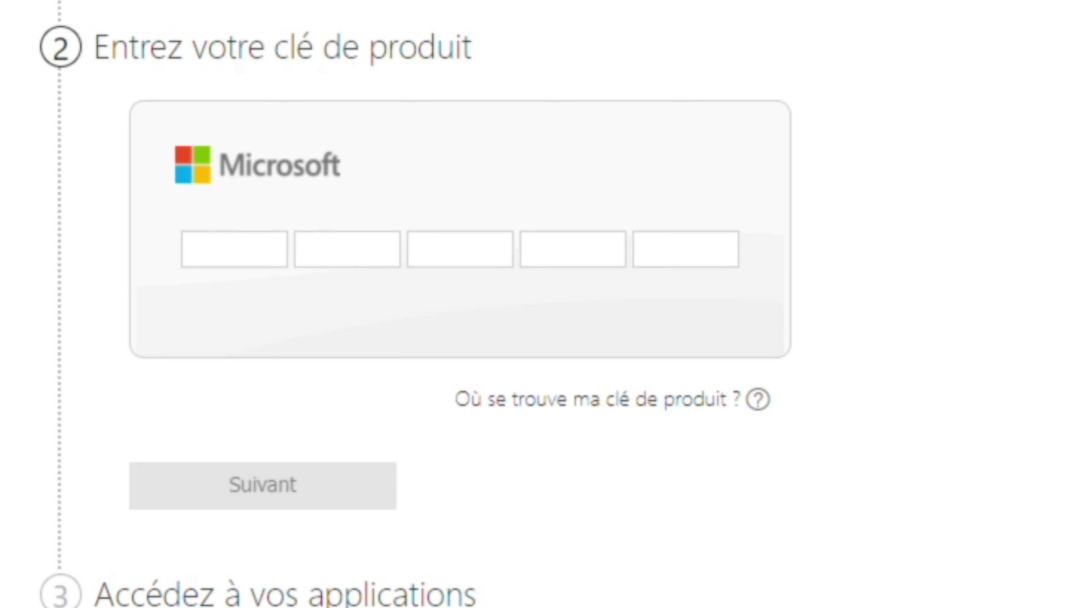
{"action": "left_click", "coordinate": [230, 249]}
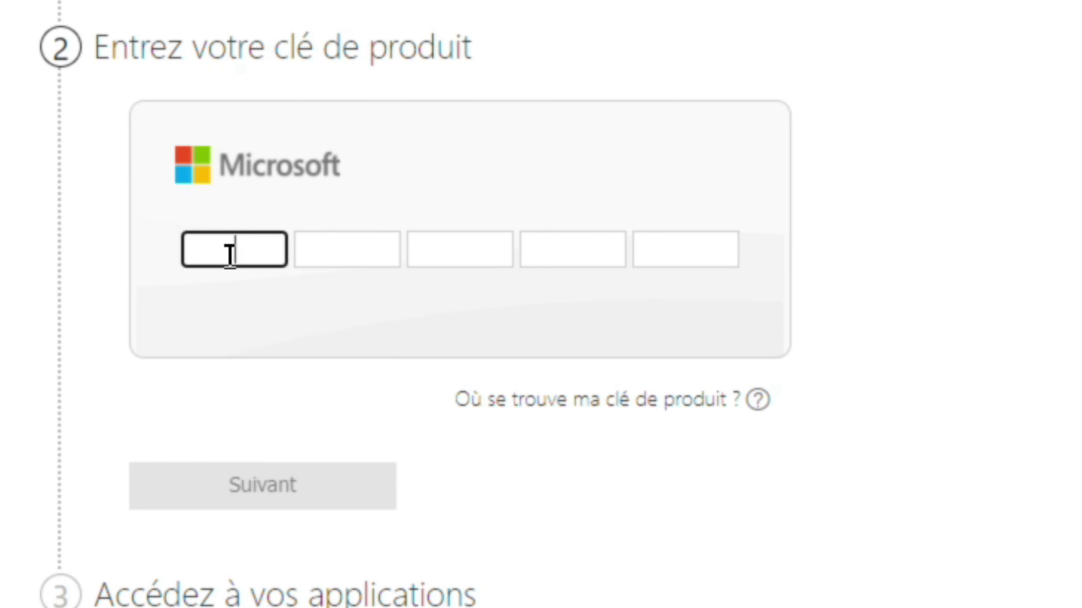
{"action": "right_click", "coordinate": [230, 251]}
{"action": "left_click", "coordinate": [315, 489]}
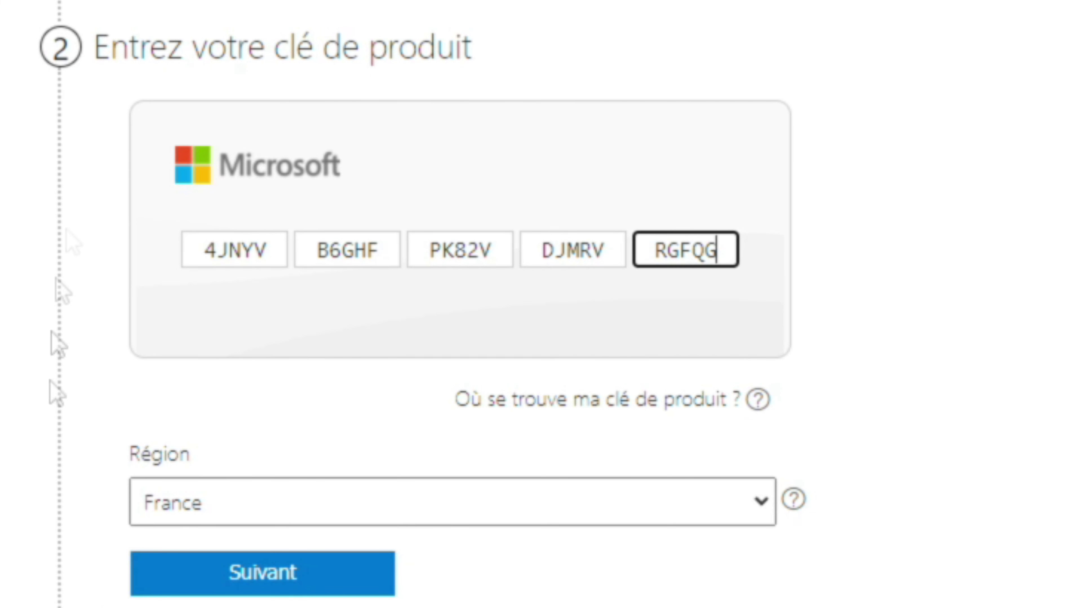
{"action": "left_click", "coordinate": [287, 588]}
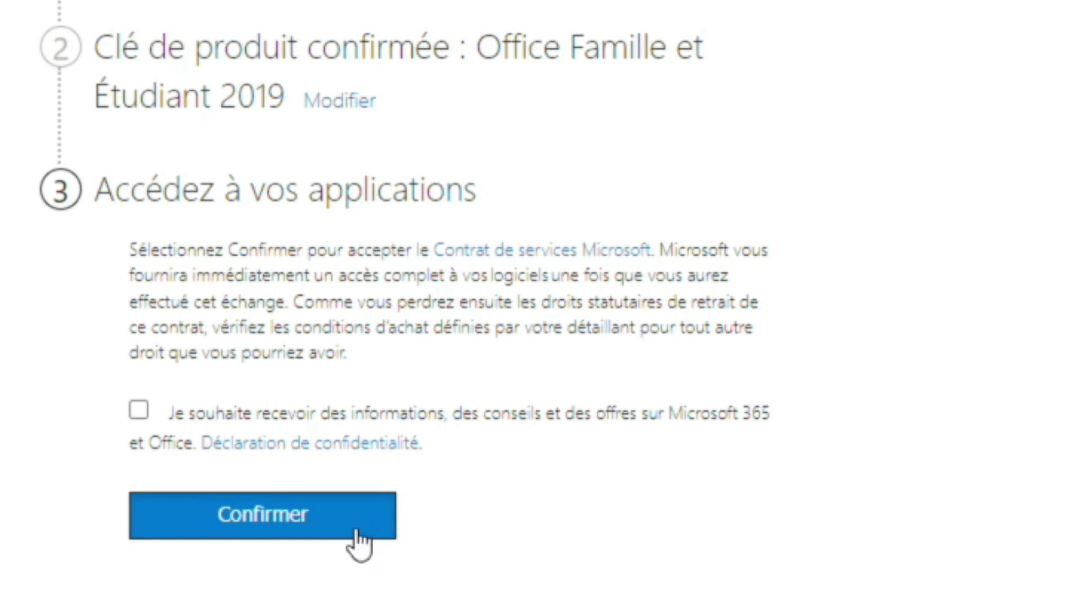
{"action": "left_click", "coordinate": [357, 531]}
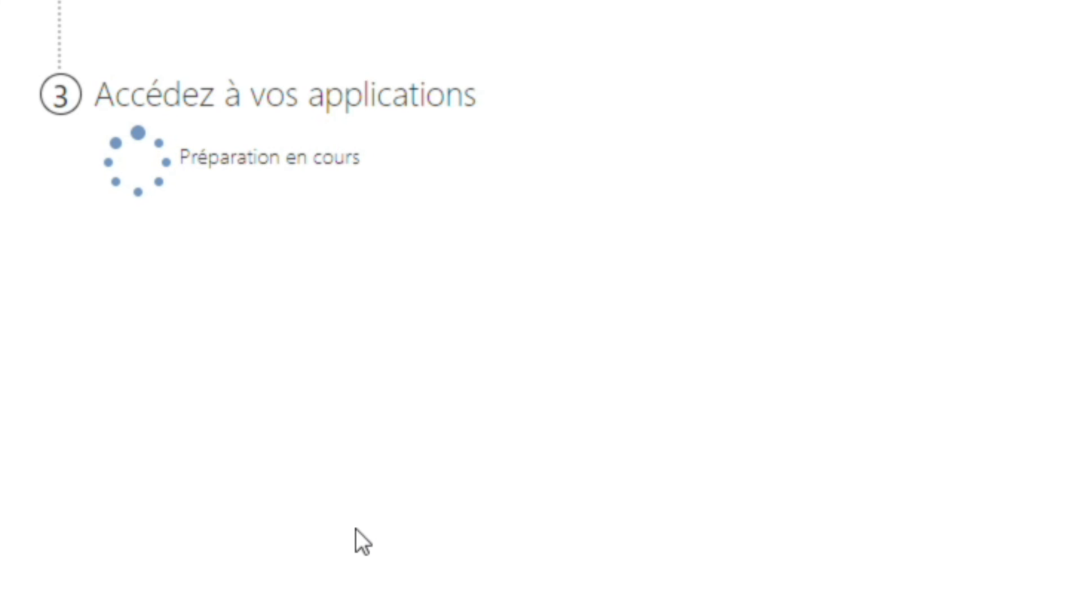
{"action": "scroll", "coordinate": [509, 422], "scroll_direction": "down", "scroll_amount": 5}
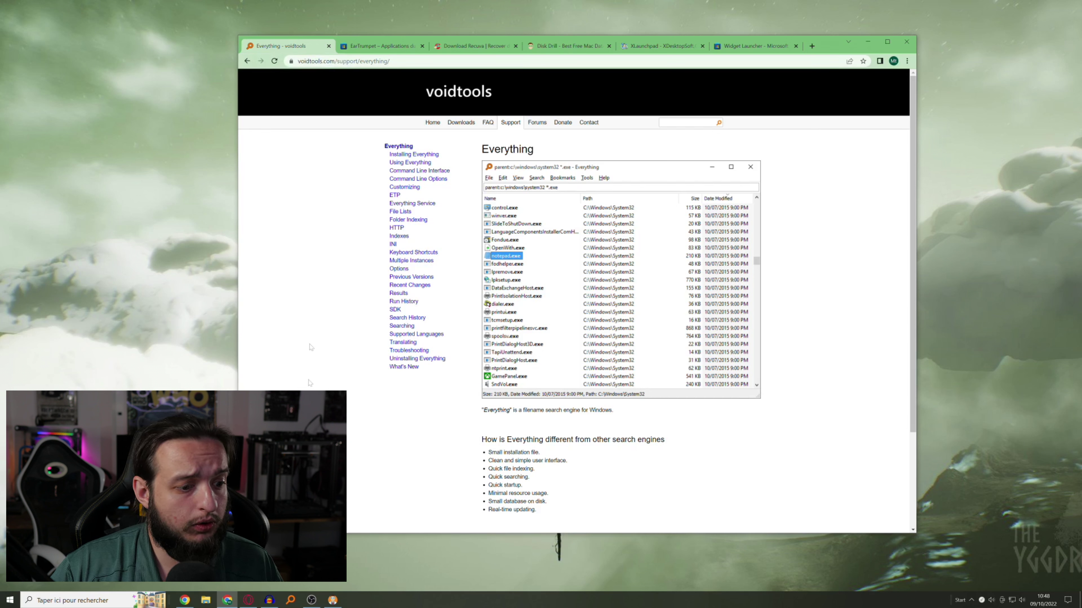
- Switch to File Explorer and search the whole PC for "miniature"
{"action": "left_click", "coordinate": [206, 600]}
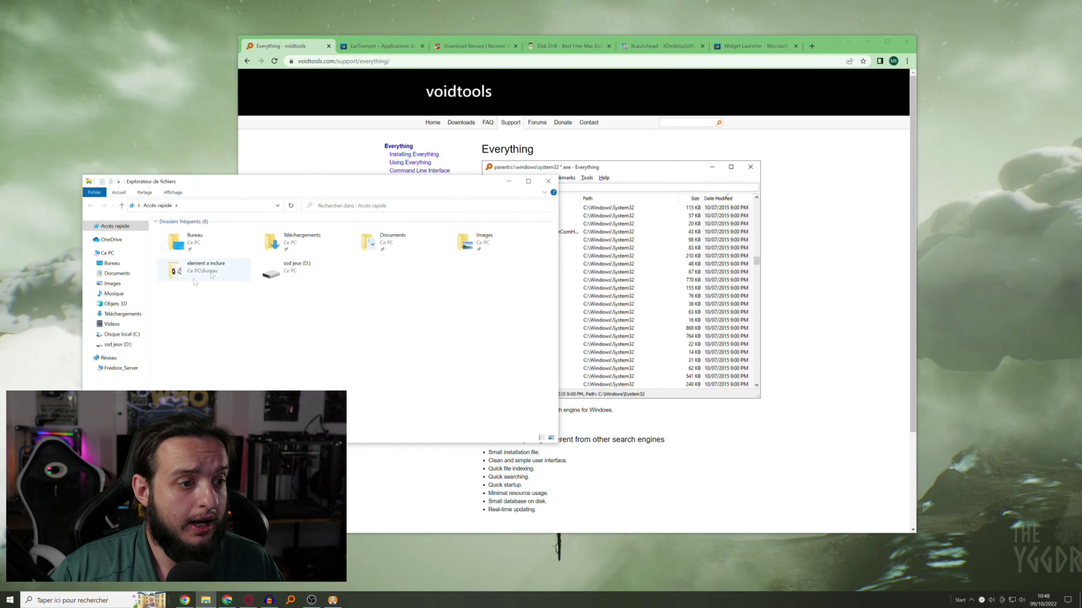
{"action": "left_click", "coordinate": [109, 254]}
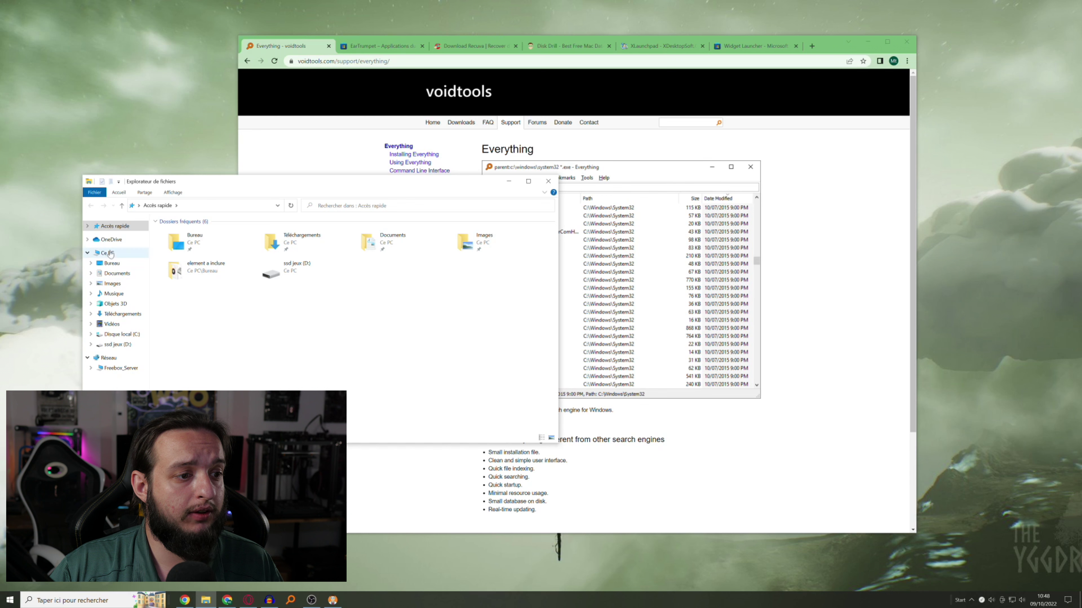
{"action": "left_click", "coordinate": [450, 208]}
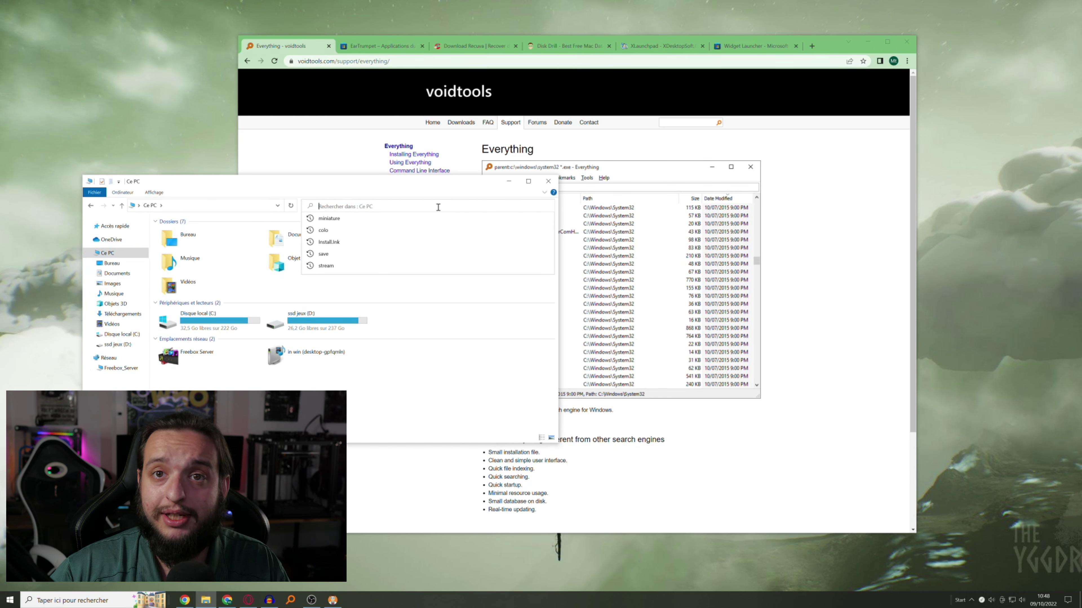
{"action": "left_click", "coordinate": [421, 218]}
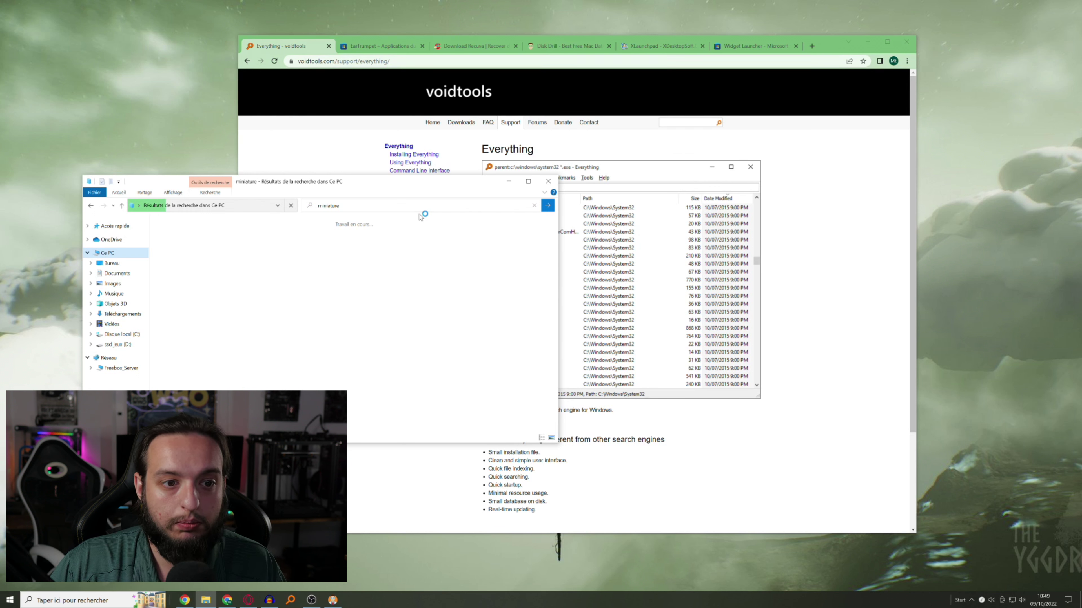
- Switch to Everything, search for "miniature" and select the file MINIATURE TYPE.psd
{"action": "left_click", "coordinate": [304, 598]}
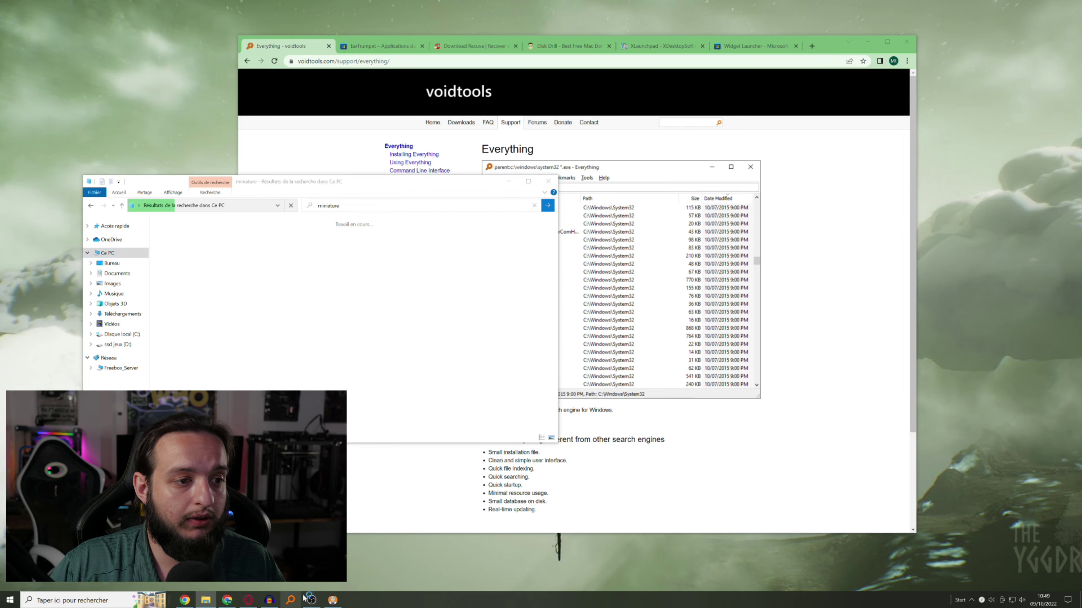
{"action": "left_click", "coordinate": [503, 357]}
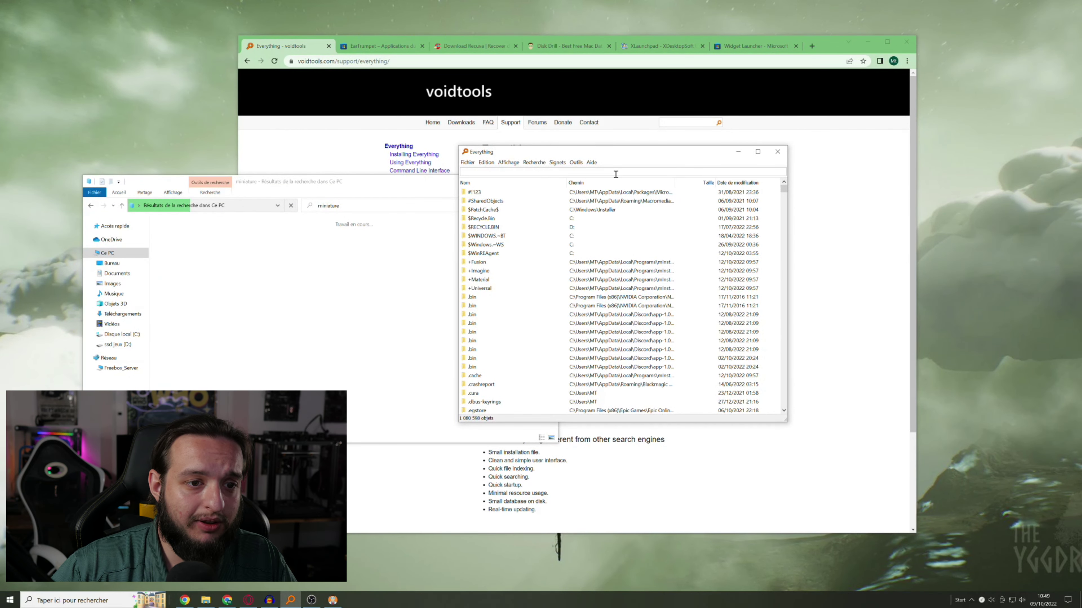
{"action": "type", "text": "miniature"}
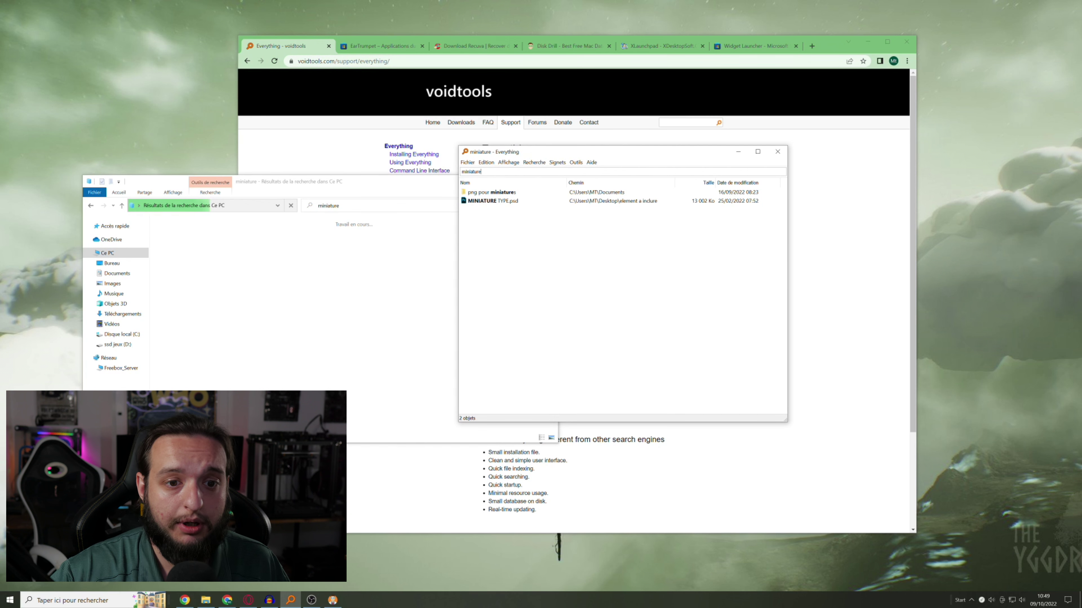
{"action": "left_click", "coordinate": [516, 204]}
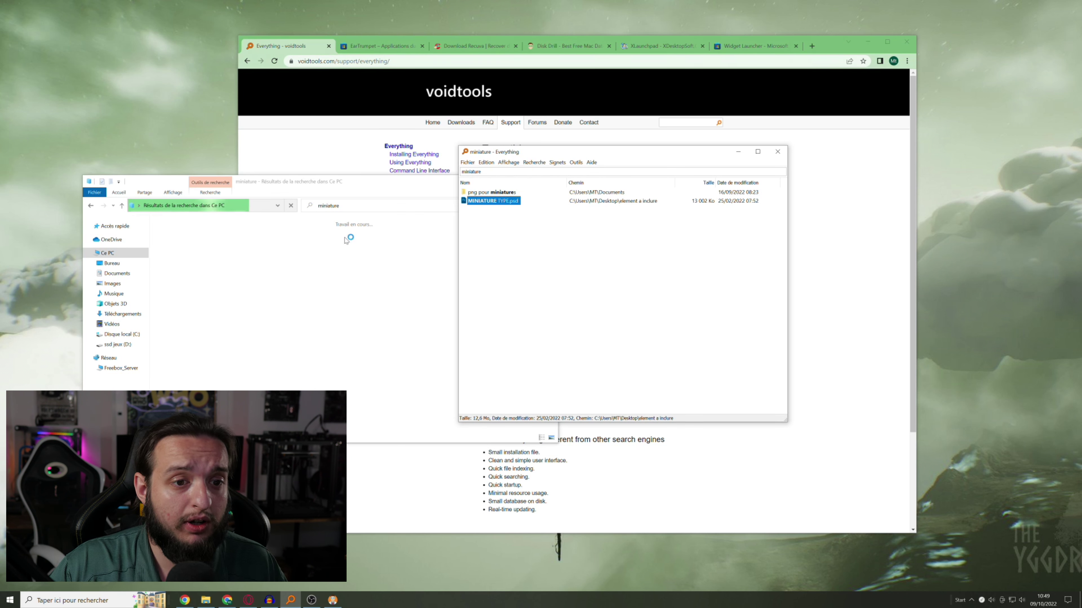
- Close the Everything and File Explorer windows and bring up the EarTrumpet page in the browser
{"action": "left_click", "coordinate": [785, 153]}
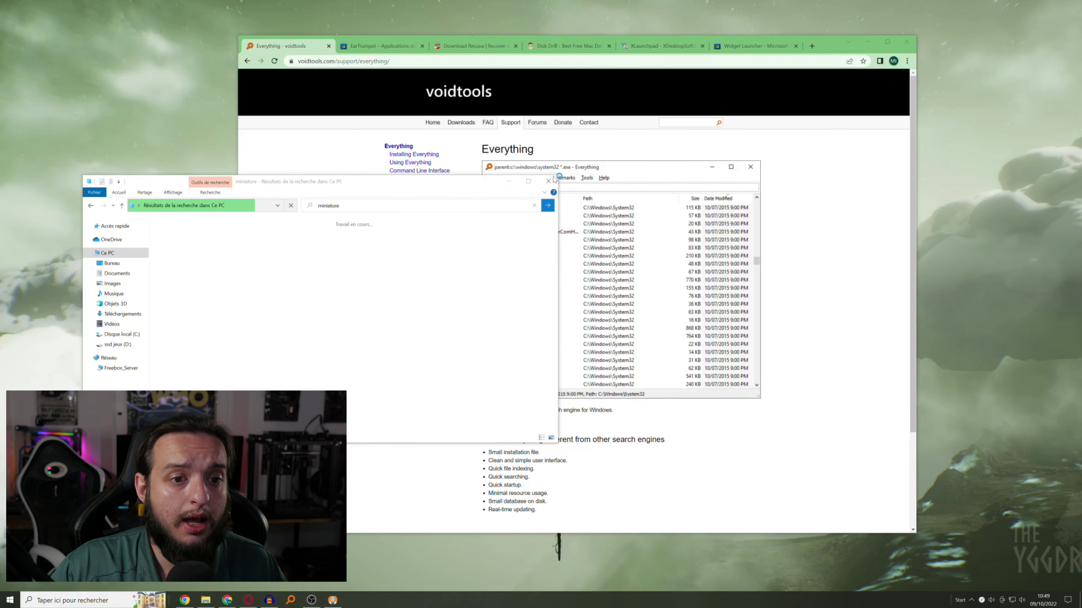
{"action": "left_click", "coordinate": [548, 181]}
{"action": "left_click", "coordinate": [401, 44]}
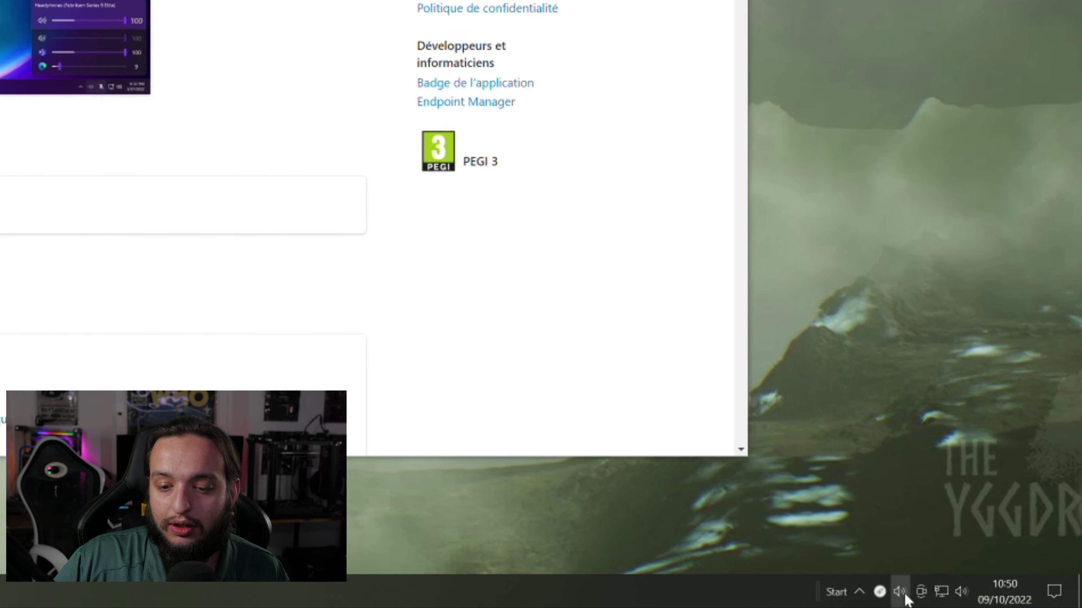
- Compare the standard volume control with EarTrumpet's per-application mixer and raise Audacity's volume in the mixer
{"action": "left_click", "coordinate": [939, 600]}
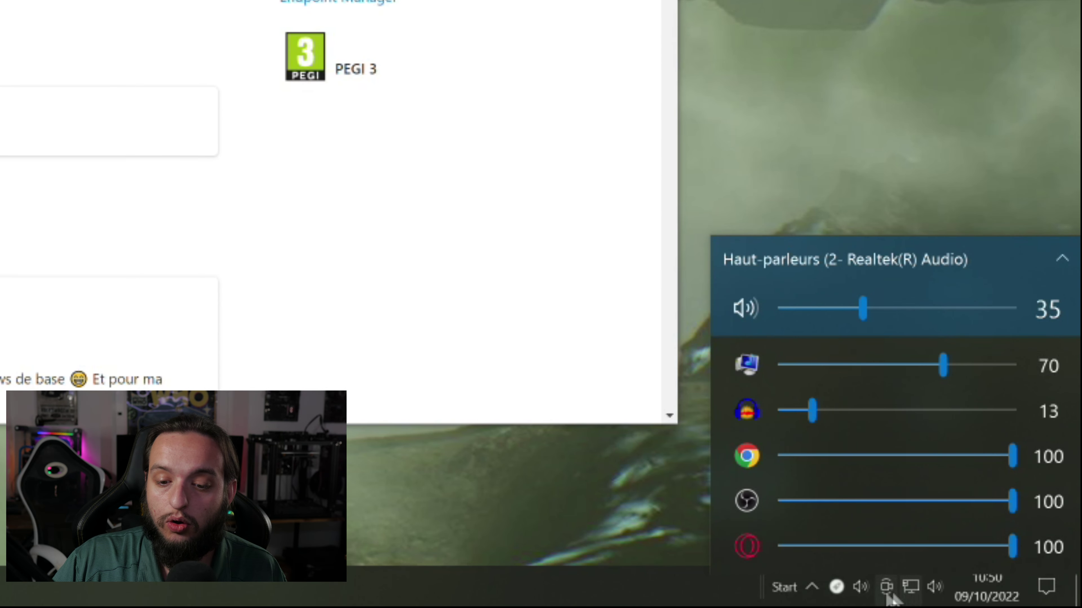
{"action": "left_click", "coordinate": [935, 596]}
{"action": "left_click", "coordinate": [936, 596]}
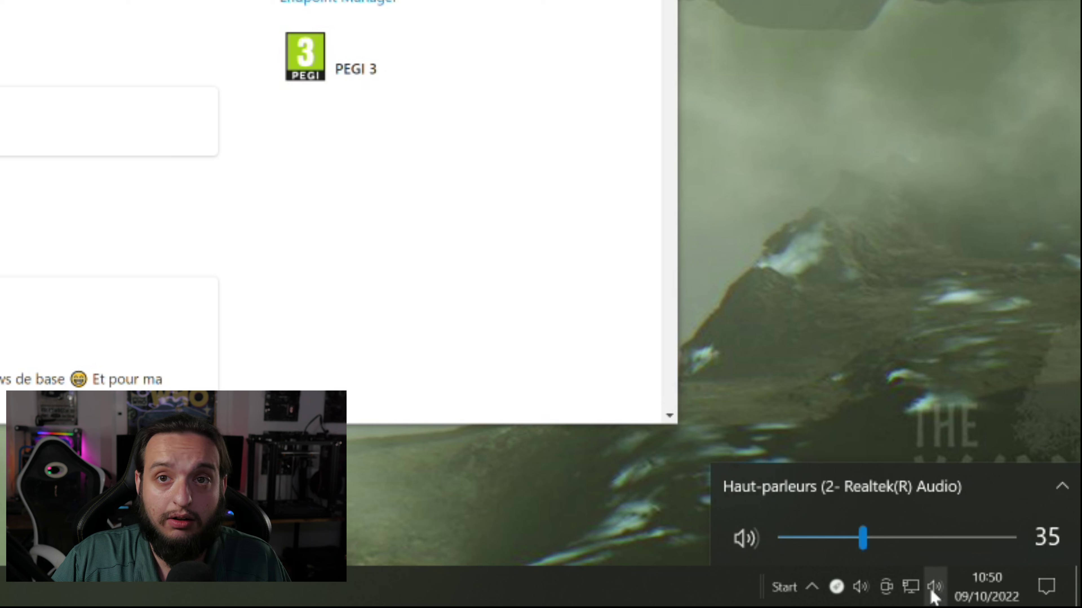
{"action": "left_click", "coordinate": [862, 586]}
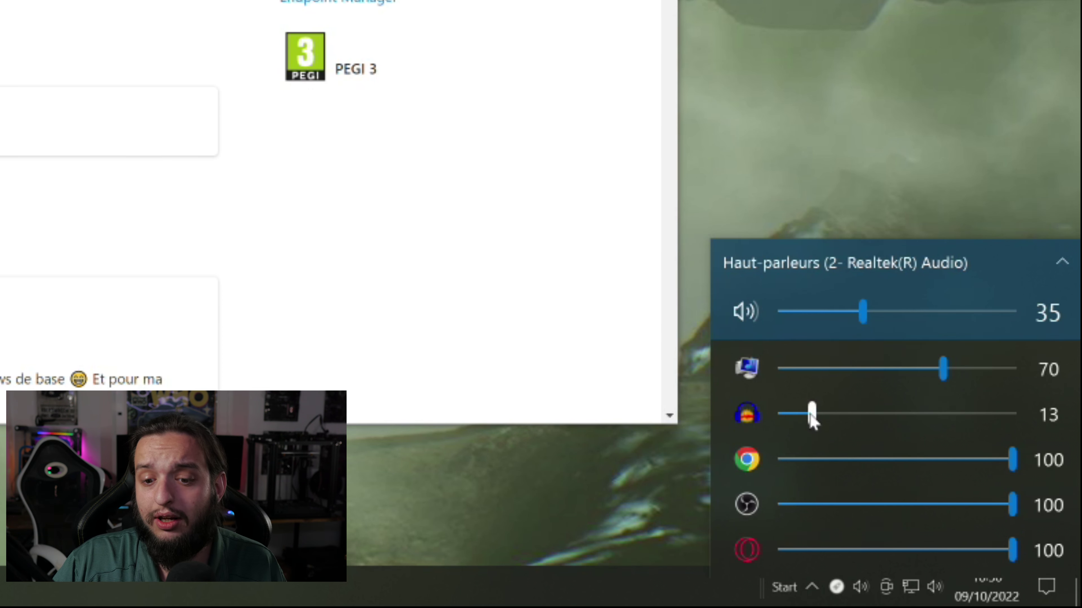
{"action": "left_click_drag", "start_coordinate": [812, 417], "coordinate": [864, 423]}
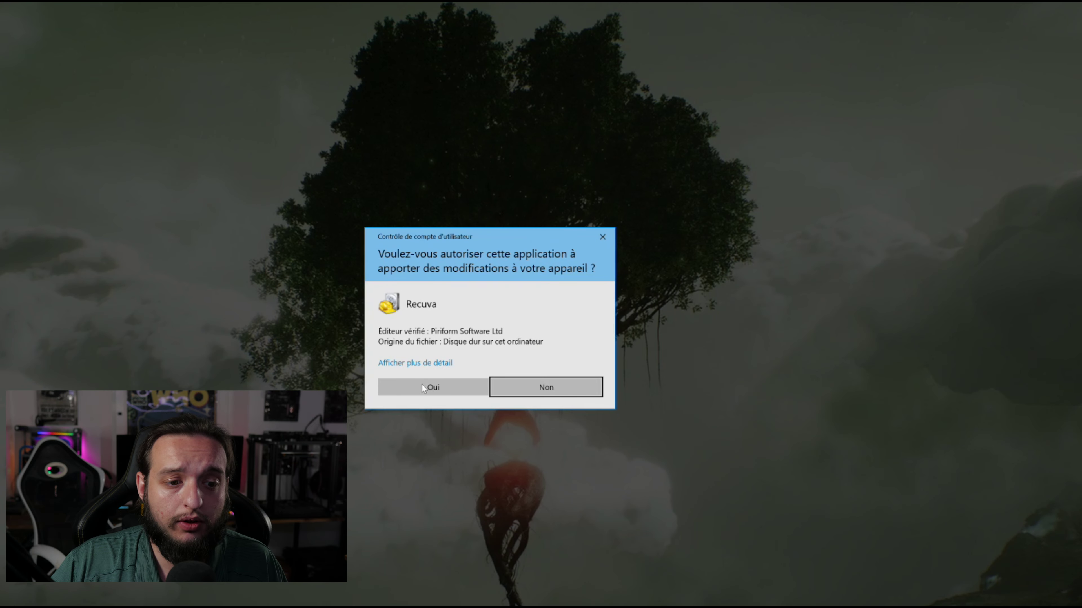
- Allow Recuva to make changes to the computer and advance its wizard to the file type choice
{"action": "left_click", "coordinate": [420, 389]}
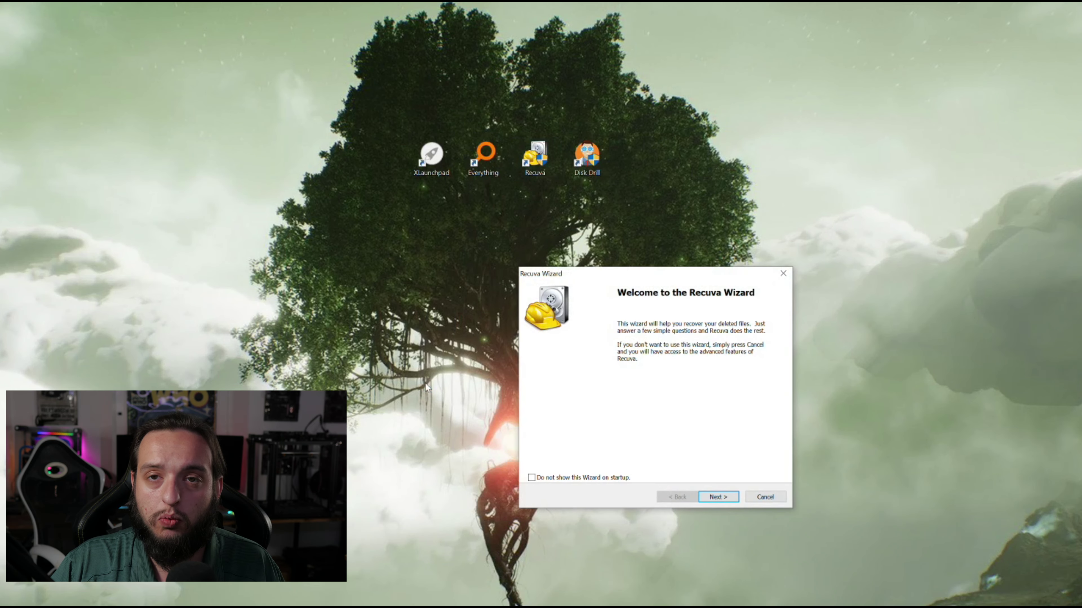
{"action": "left_click_drag", "start_coordinate": [642, 275], "coordinate": [522, 215]}
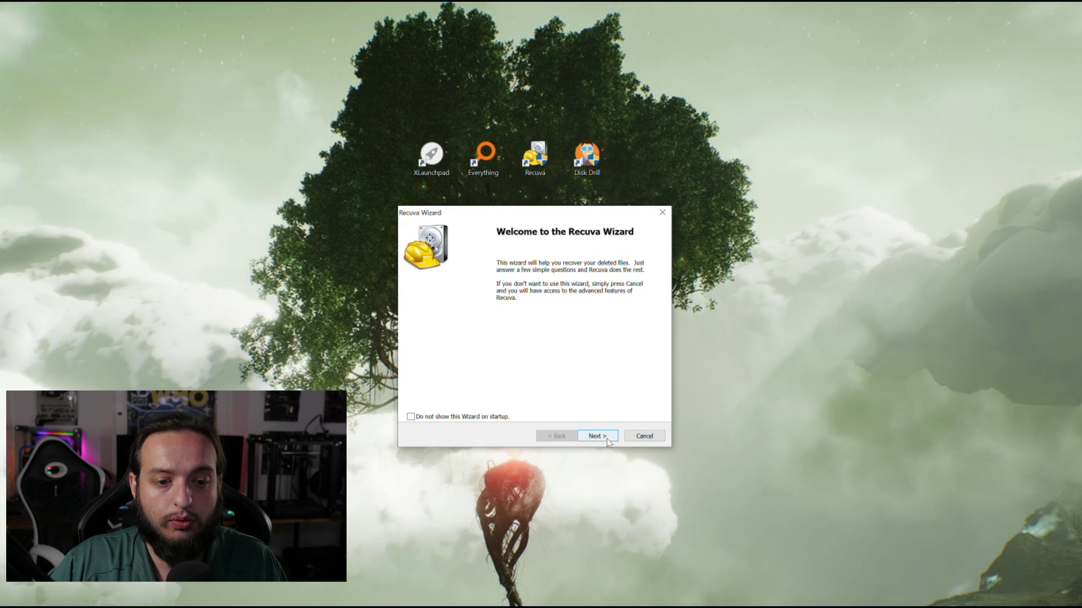
{"action": "left_click", "coordinate": [597, 435]}
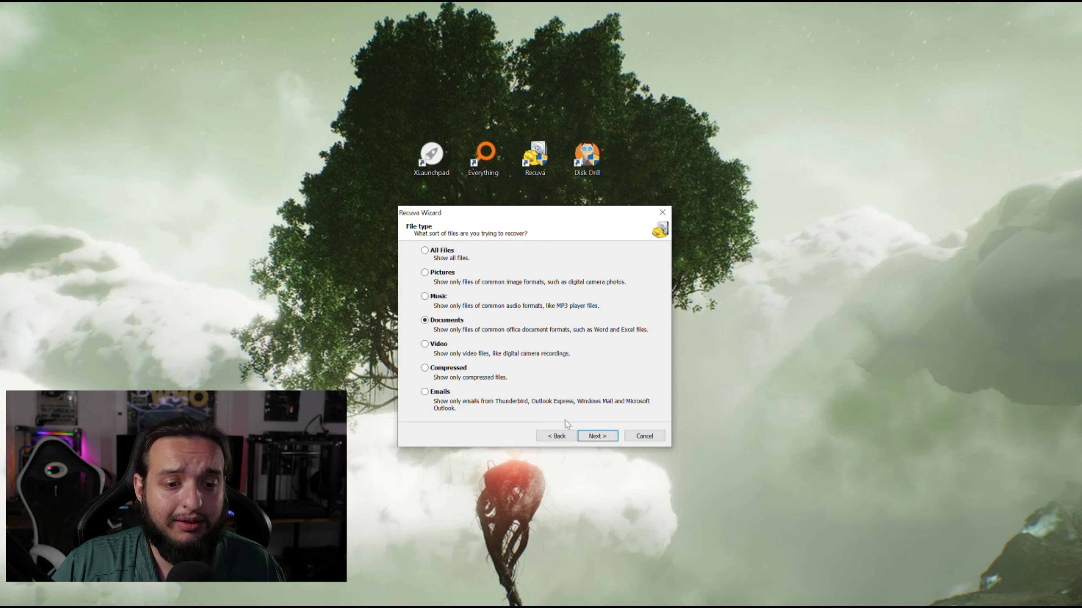
- Choose All Files as the type to recover and start the scan without Deep Scan
{"action": "left_click", "coordinate": [427, 251]}
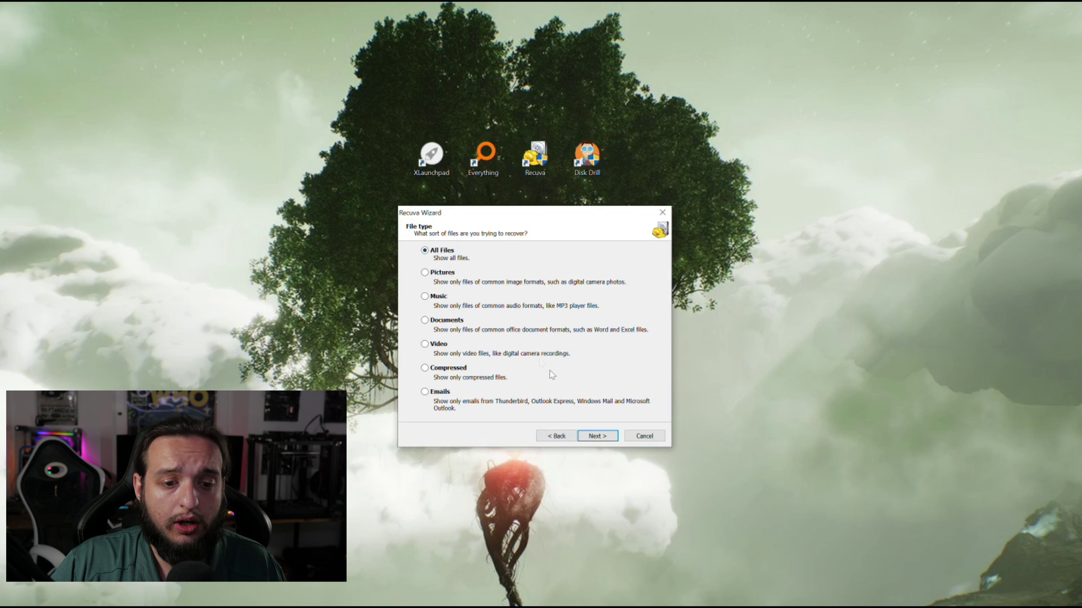
{"action": "left_click", "coordinate": [600, 439]}
{"action": "left_click", "coordinate": [601, 436]}
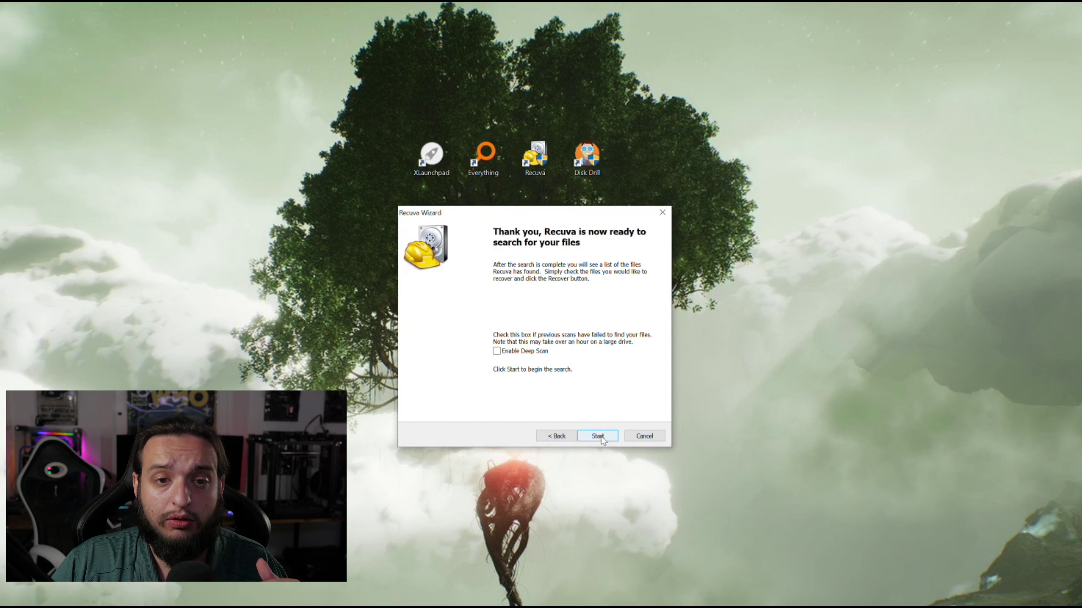
{"action": "left_click", "coordinate": [601, 436]}
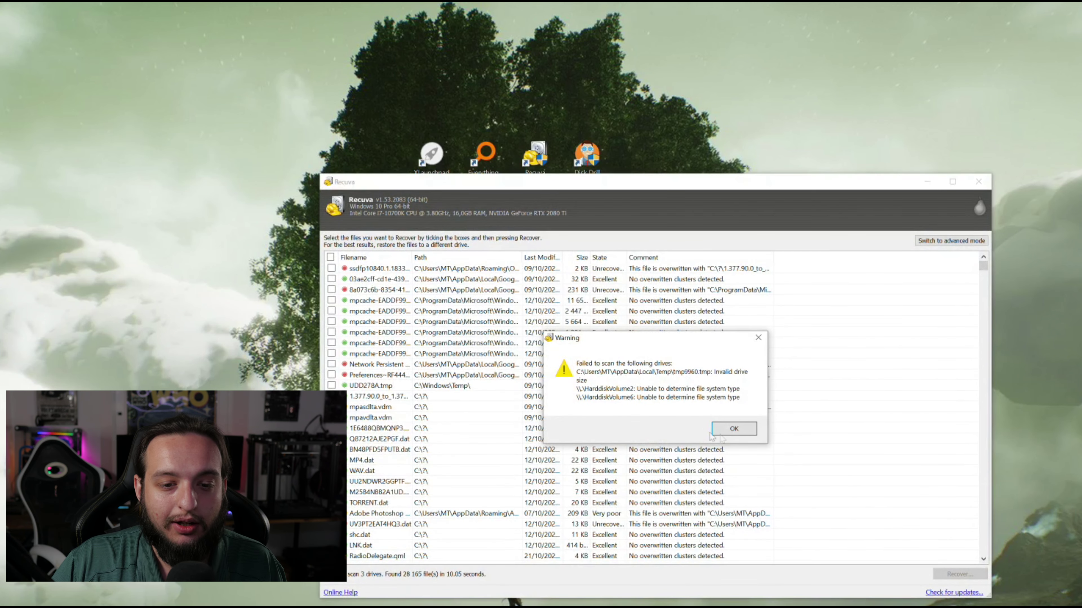
- Dismiss the scan warning and examine the list of deleted files with their recovery states
{"action": "left_click", "coordinate": [744, 433]}
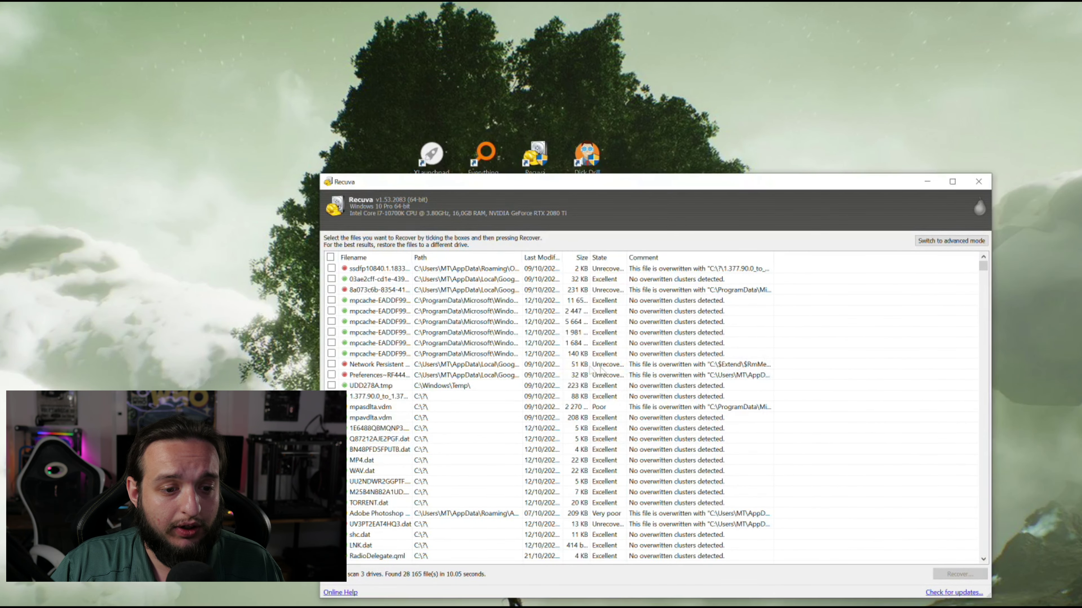
{"action": "scroll", "coordinate": [568, 379], "scroll_direction": "down", "scroll_amount": 9}
{"action": "scroll", "coordinate": [569, 379], "scroll_direction": "down", "scroll_amount": 20}
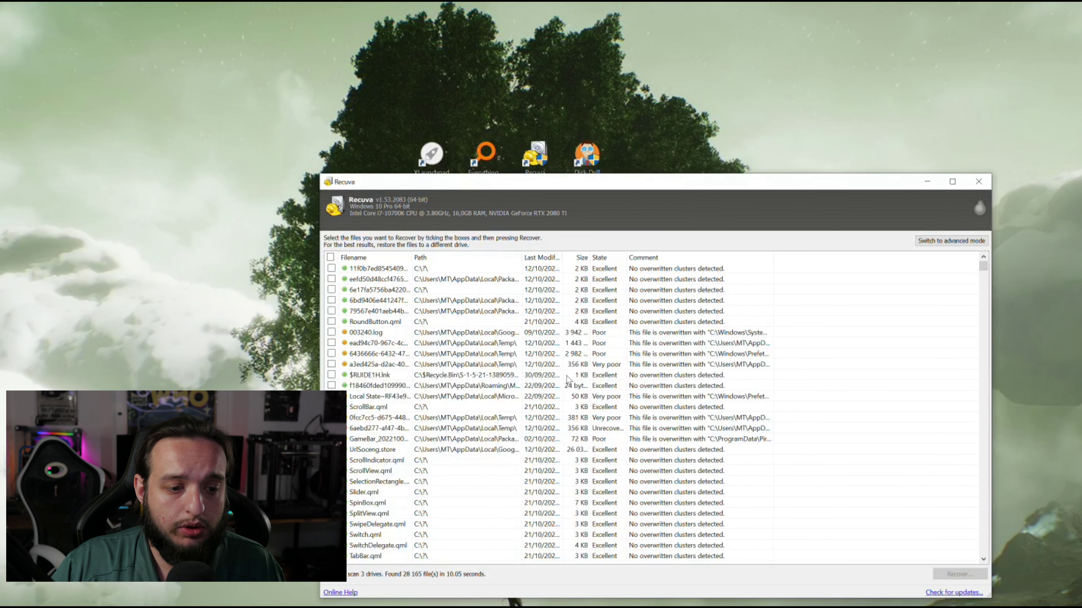
- Look further down the list of deleted files and compare their recovery states and overwrite comments
{"action": "scroll", "coordinate": [569, 379], "scroll_direction": "down", "scroll_amount": 20}
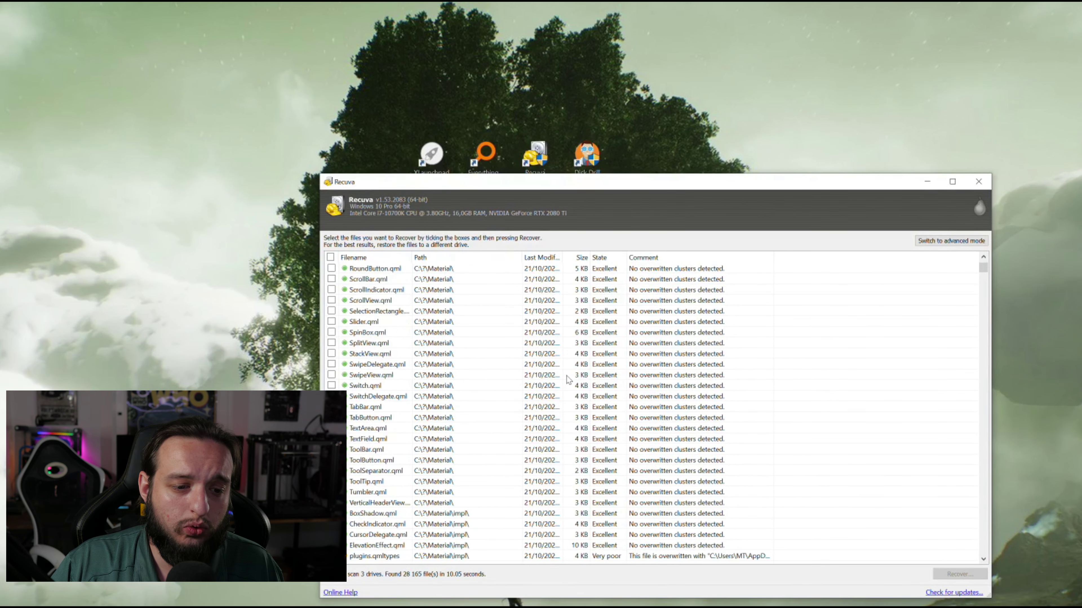
{"action": "scroll", "coordinate": [568, 380], "scroll_direction": "down", "scroll_amount": 20}
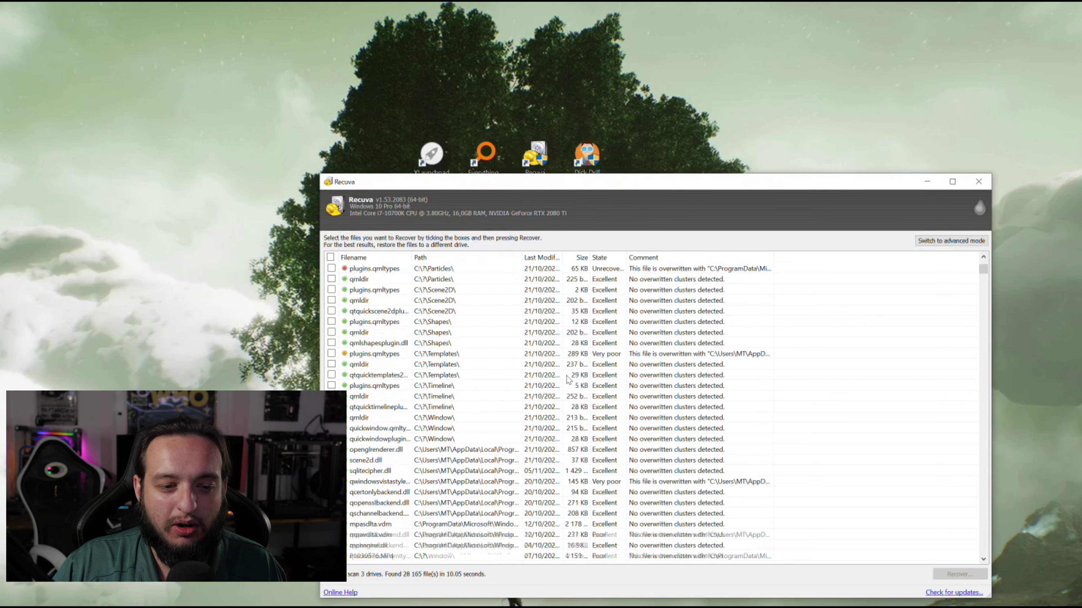
{"action": "scroll", "coordinate": [569, 379], "scroll_direction": "down", "scroll_amount": 20}
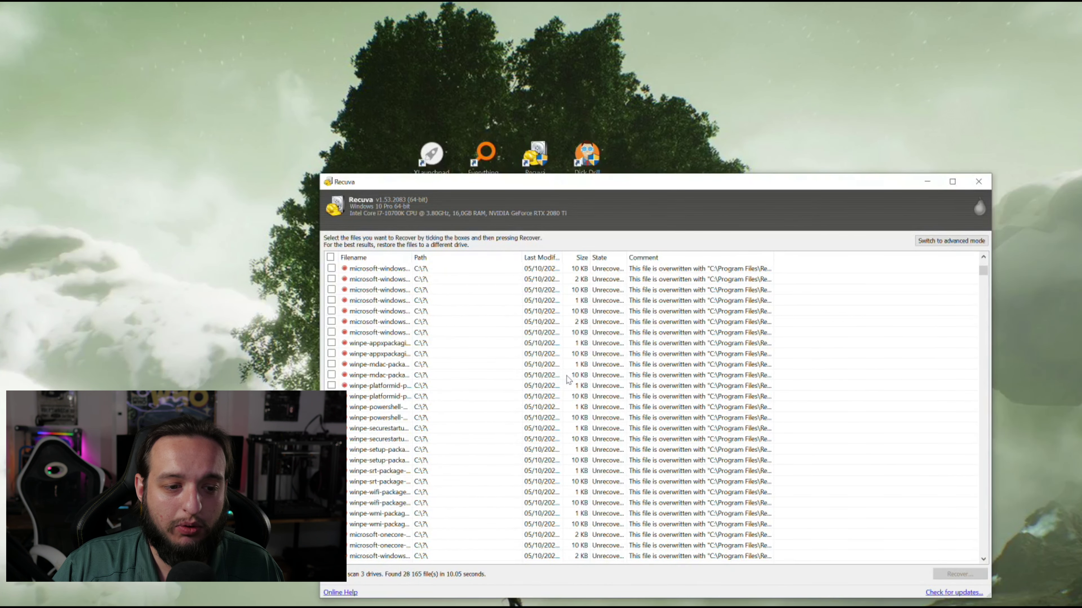
{"action": "scroll", "coordinate": [568, 379], "scroll_direction": "down", "scroll_amount": 20}
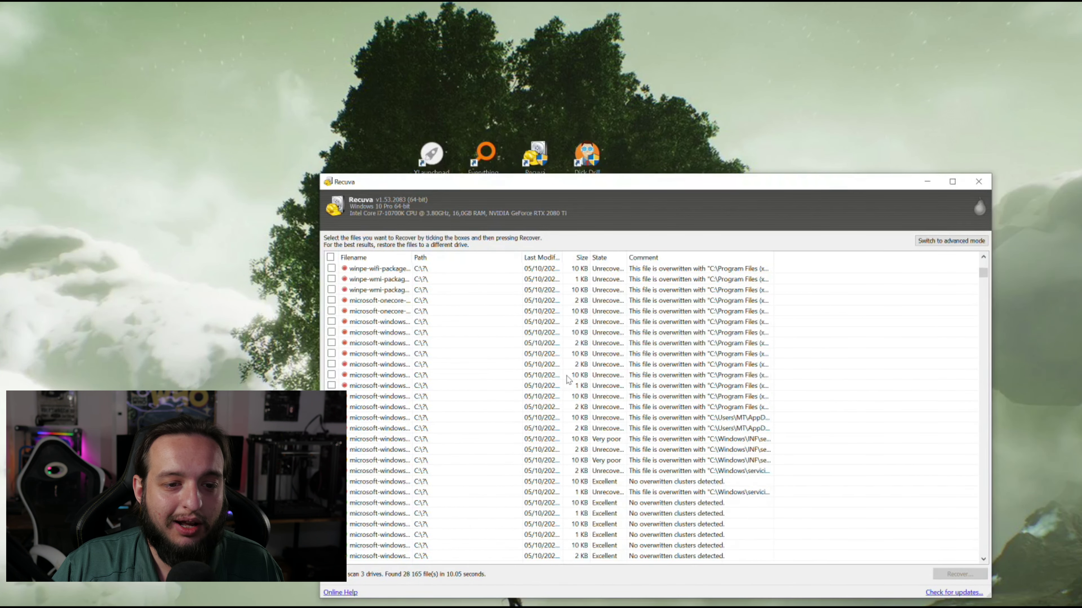
{"action": "scroll", "coordinate": [561, 379], "scroll_direction": "down", "scroll_amount": 10}
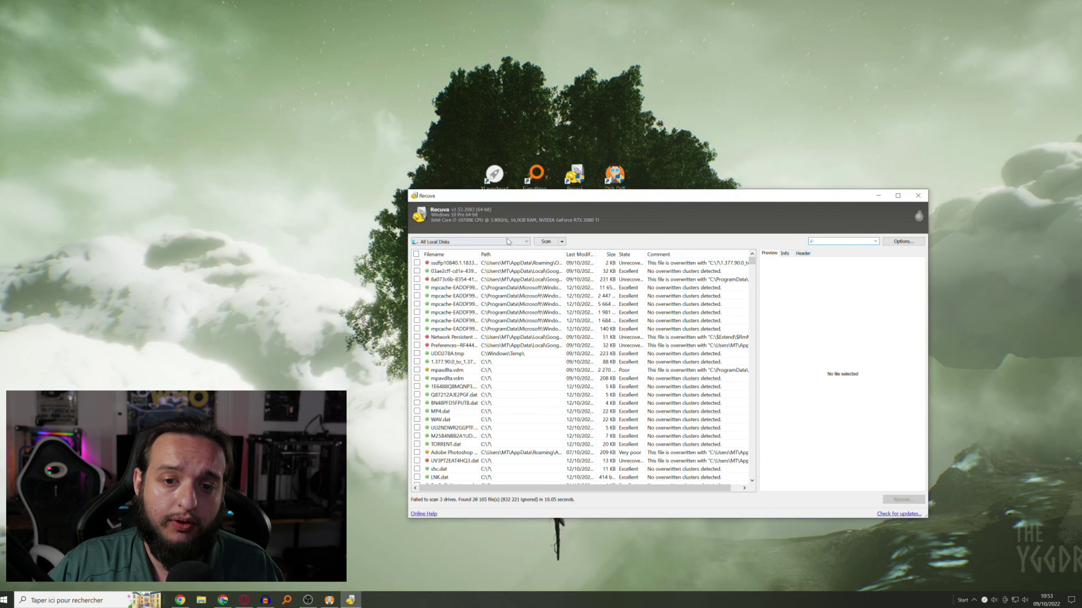
- Filter the deleted files by the name "suits"
{"action": "type", "text": "test"}
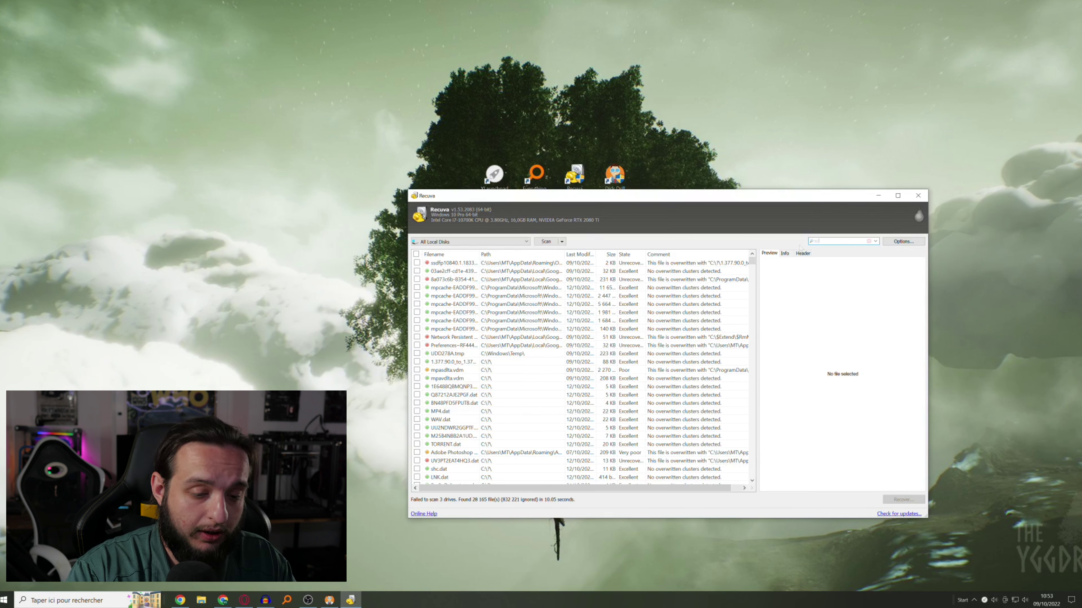
{"action": "key", "text": "BackSpace"}
{"action": "key", "text": "BackSpace"}
{"action": "key", "text": "BackSpace"}
{"action": "key", "text": "BackSpace"}
{"action": "type", "text": "suits"}
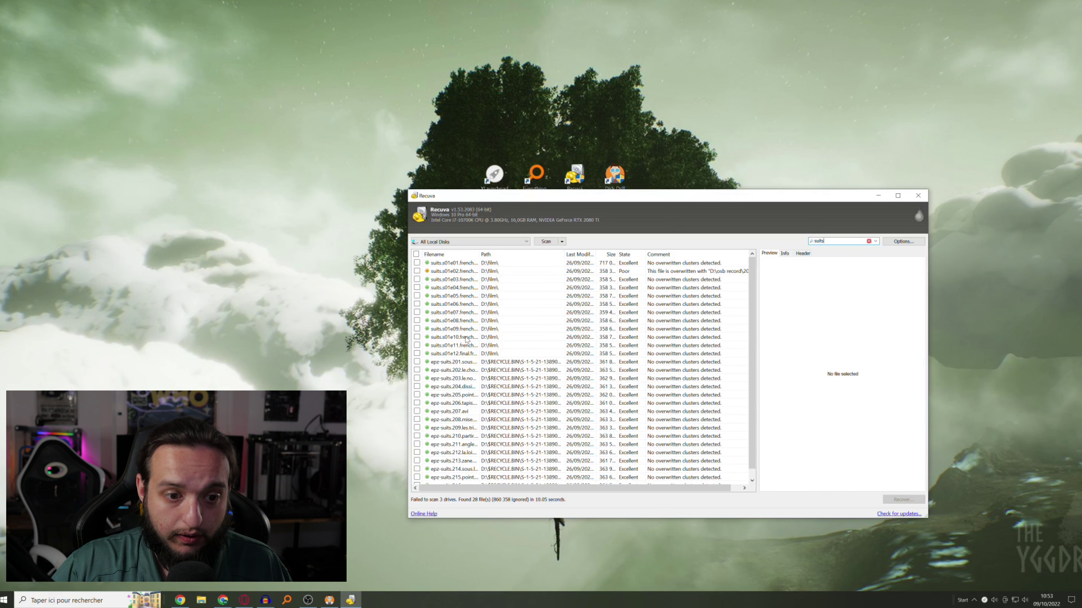
- Recover the deleted suits.s01e08 video to the Bureau folder and place it above the desktop shortcuts
{"action": "left_click", "coordinate": [525, 386]}
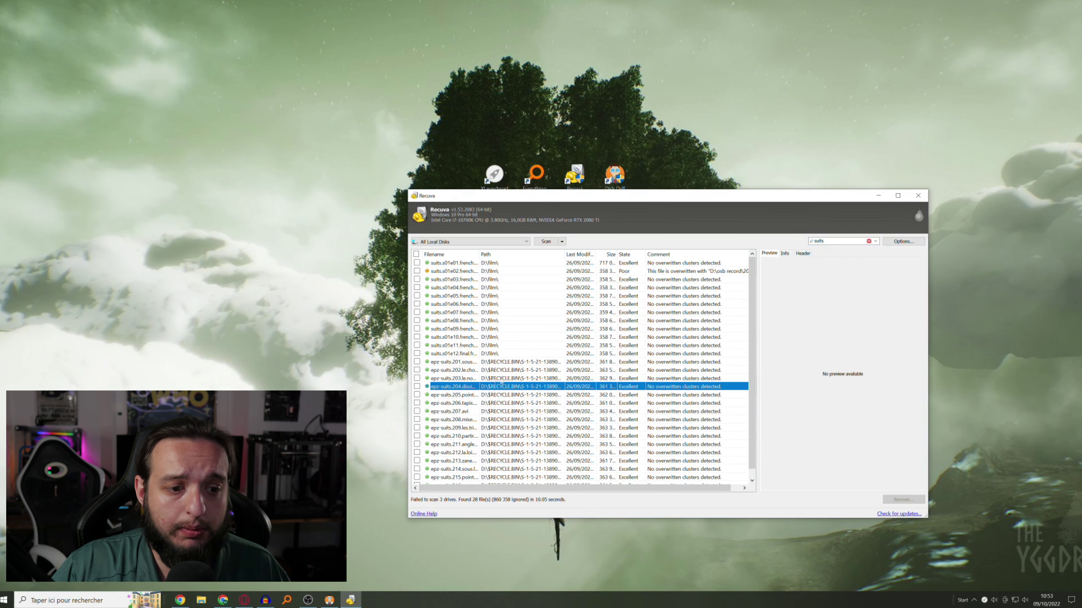
{"action": "left_click", "coordinate": [459, 323]}
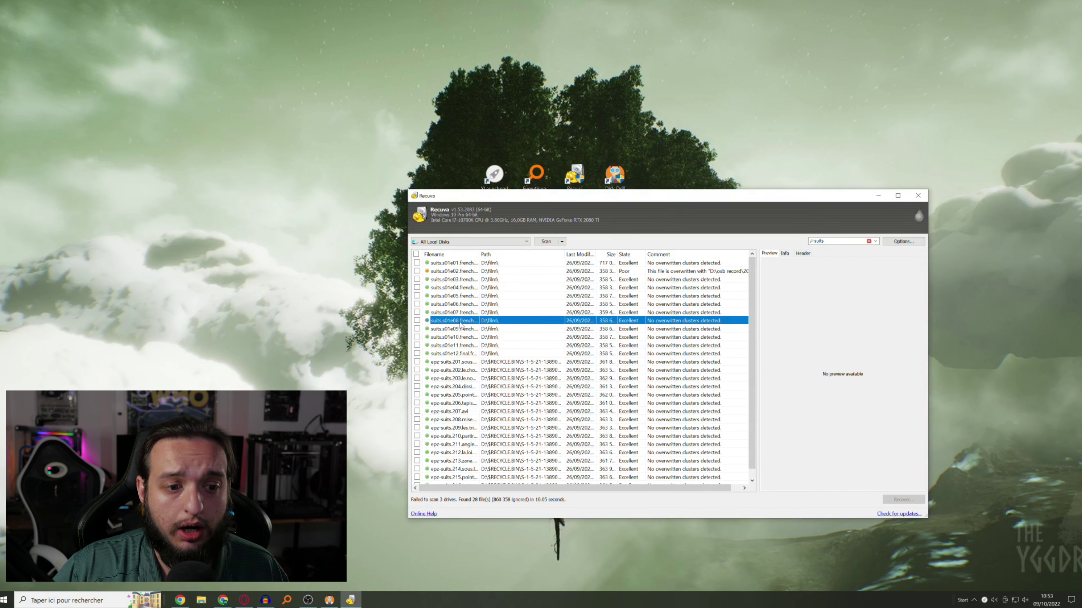
{"action": "left_click", "coordinate": [417, 321]}
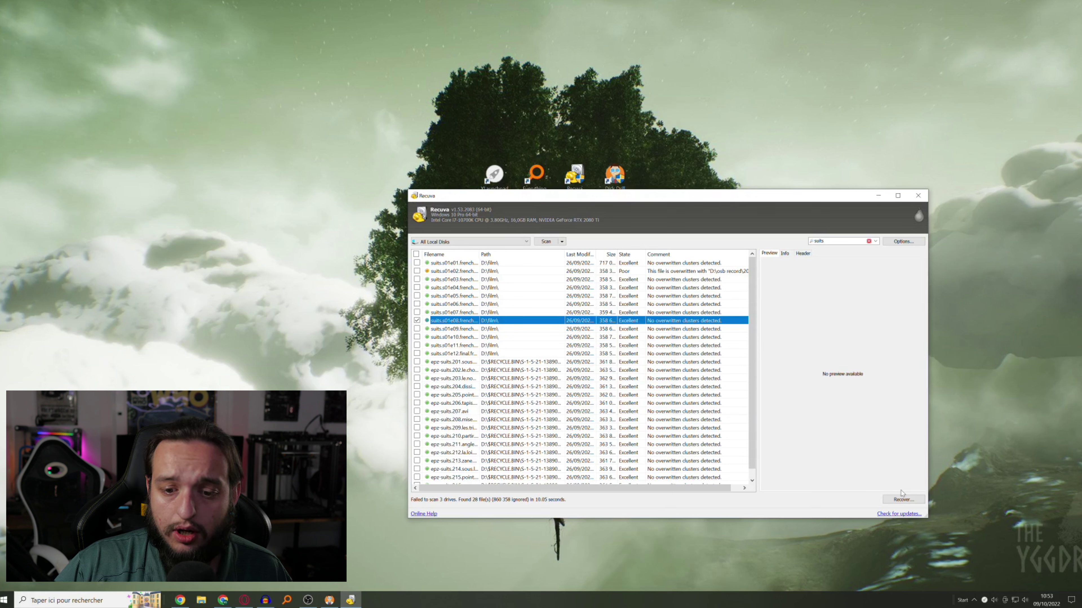
{"action": "left_click", "coordinate": [902, 501]}
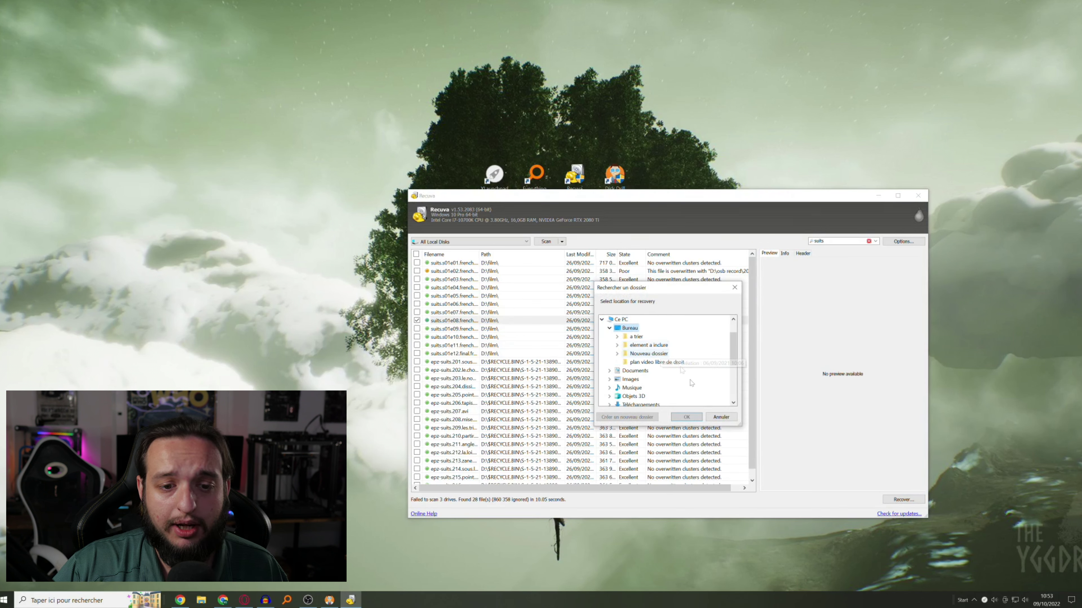
{"action": "left_click", "coordinate": [691, 416]}
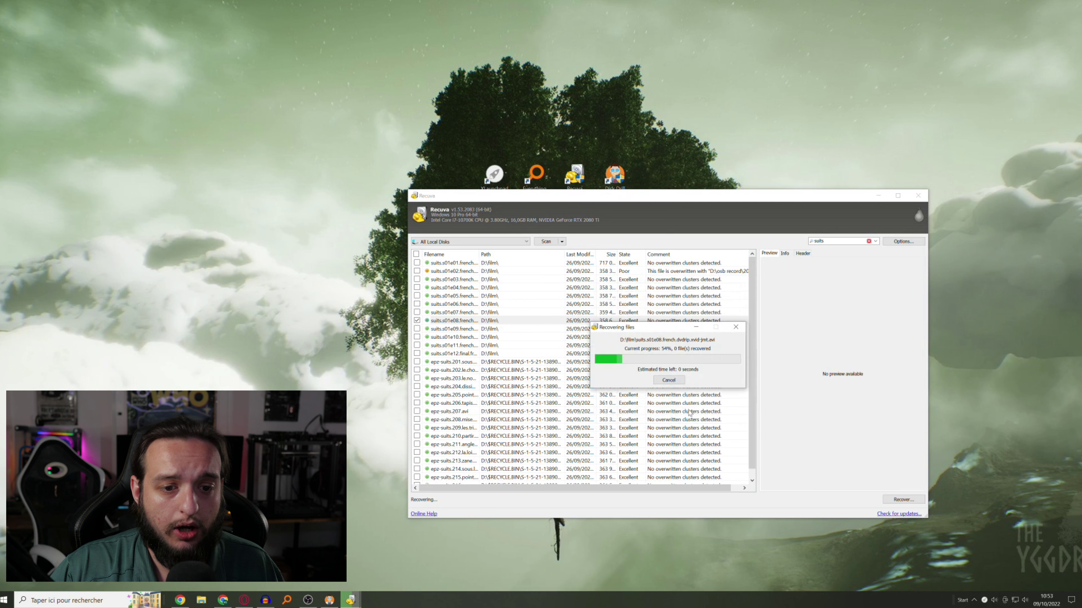
{"action": "left_click", "coordinate": [731, 422]}
{"action": "left_click_drag", "start_coordinate": [15, 9], "coordinate": [576, 100]}
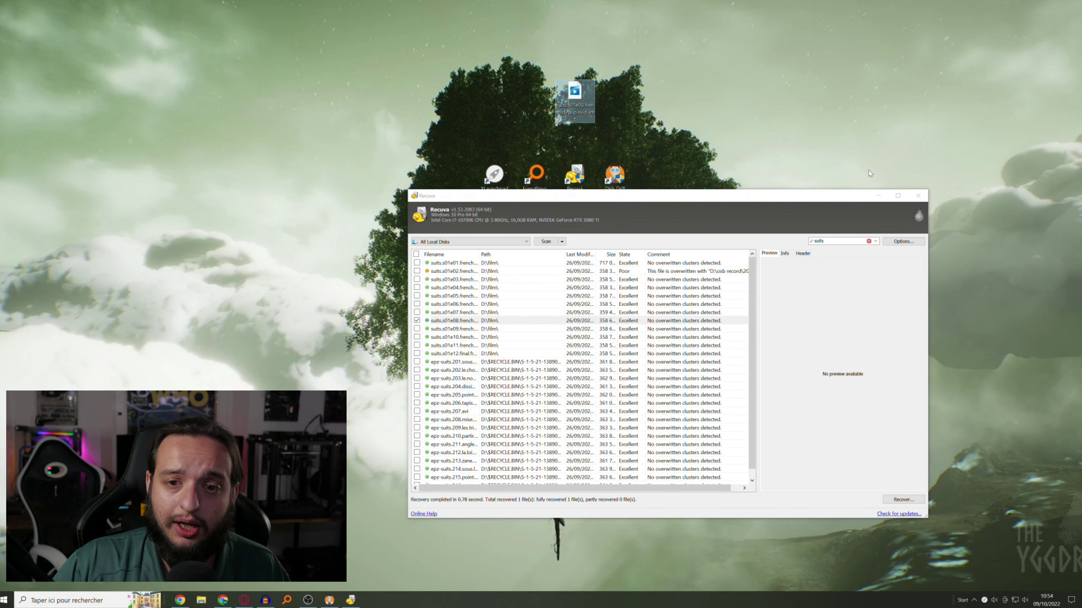
- Close Recuva and delete the recovered suits.s01e08 video from the desktop
{"action": "left_click", "coordinate": [918, 195]}
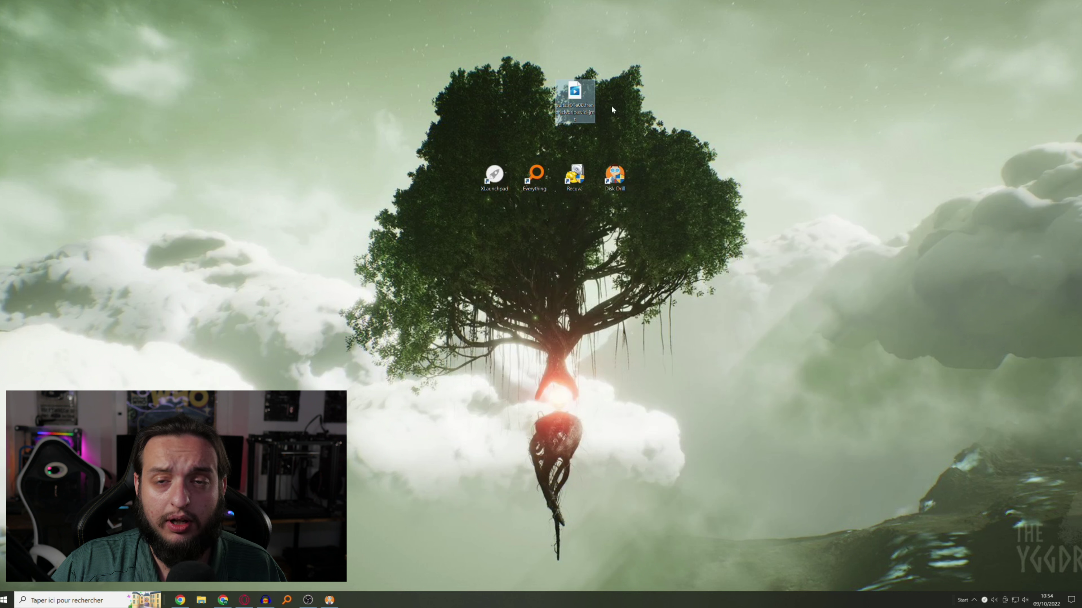
{"action": "right_click", "coordinate": [579, 95]}
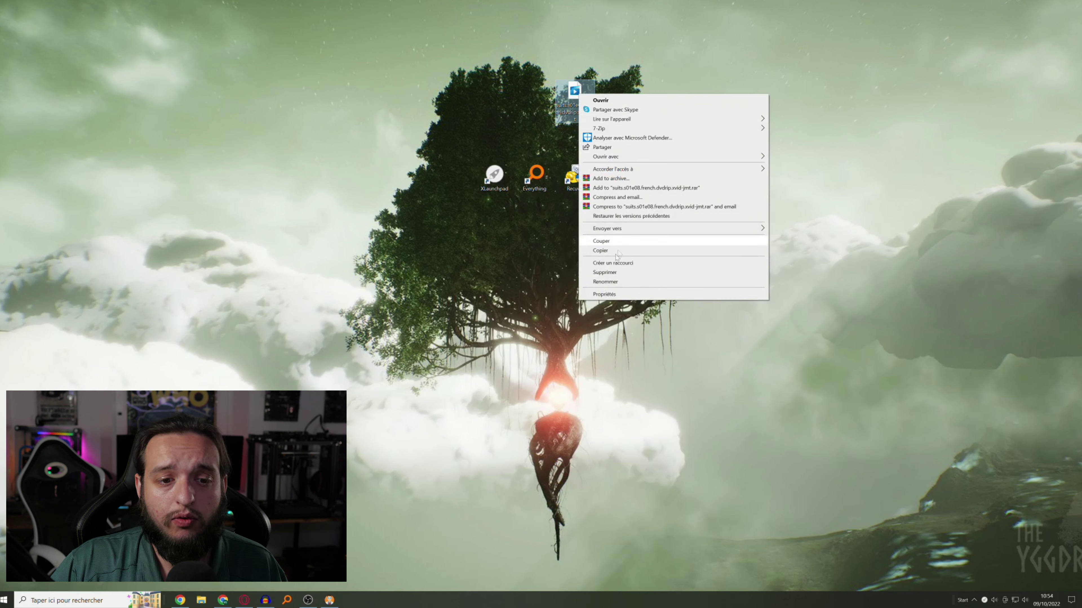
{"action": "left_click", "coordinate": [605, 272]}
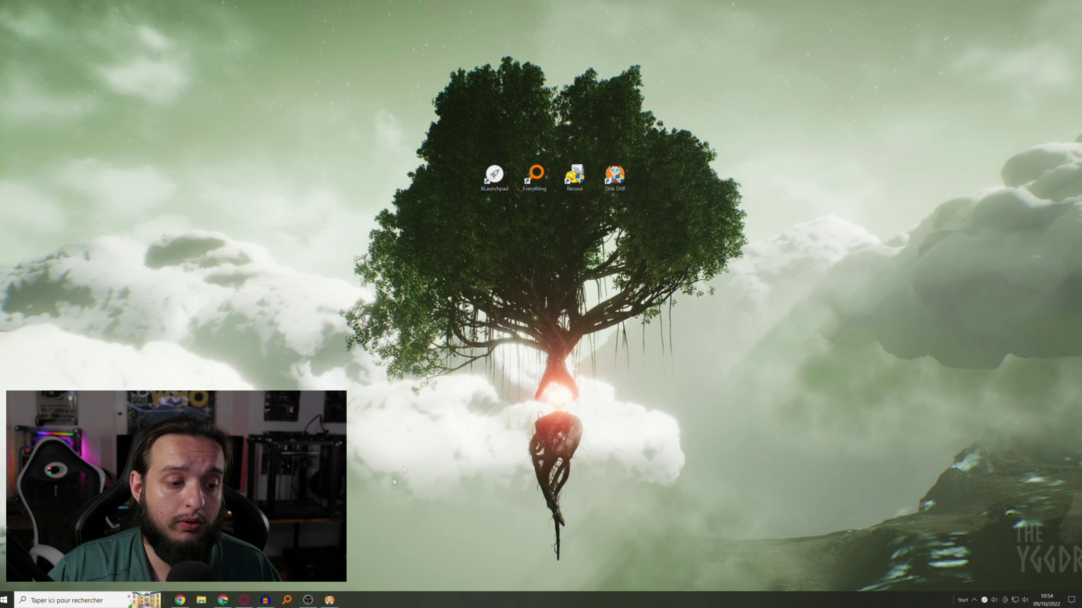
- Switch to Disk Drill and check the S.M.A.R.T. health data of the Force MP500 and KINGSTON drives
{"action": "left_click", "coordinate": [331, 598]}
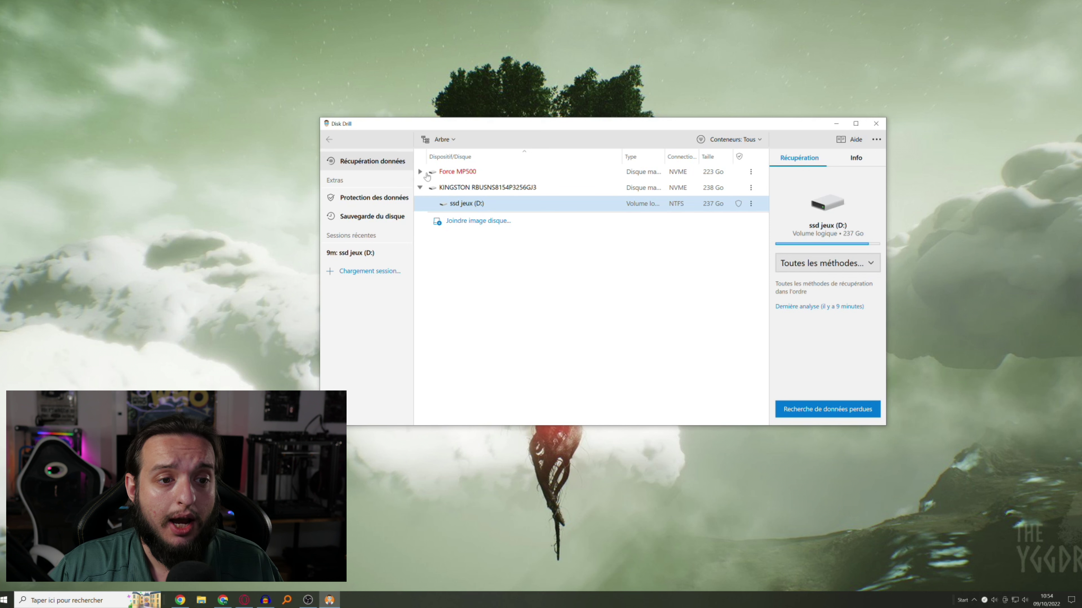
{"action": "left_click", "coordinate": [458, 173]}
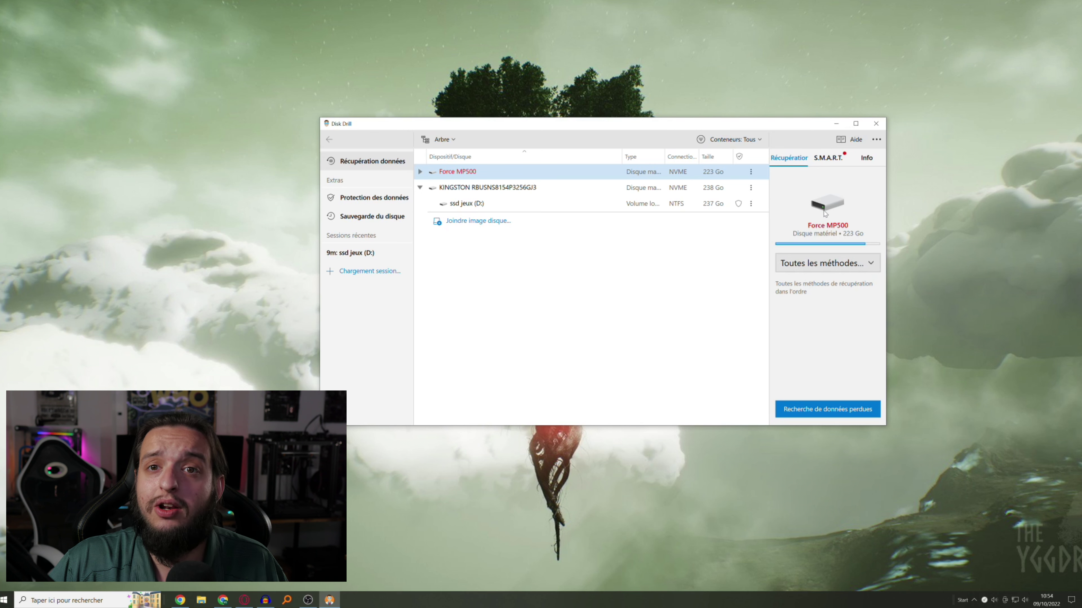
{"action": "left_click", "coordinate": [828, 158]}
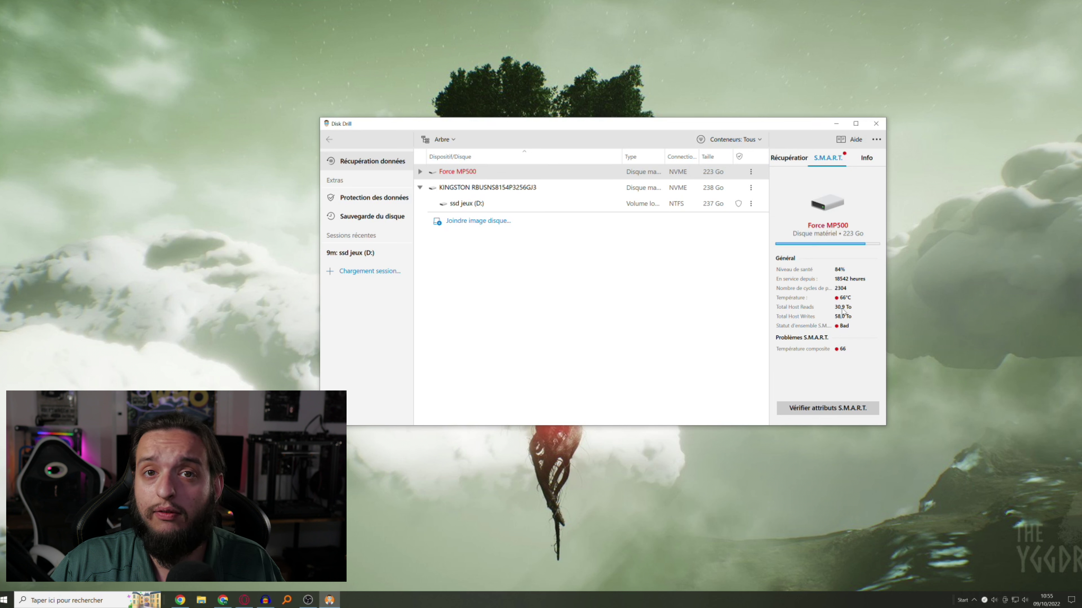
{"action": "left_click", "coordinate": [524, 189]}
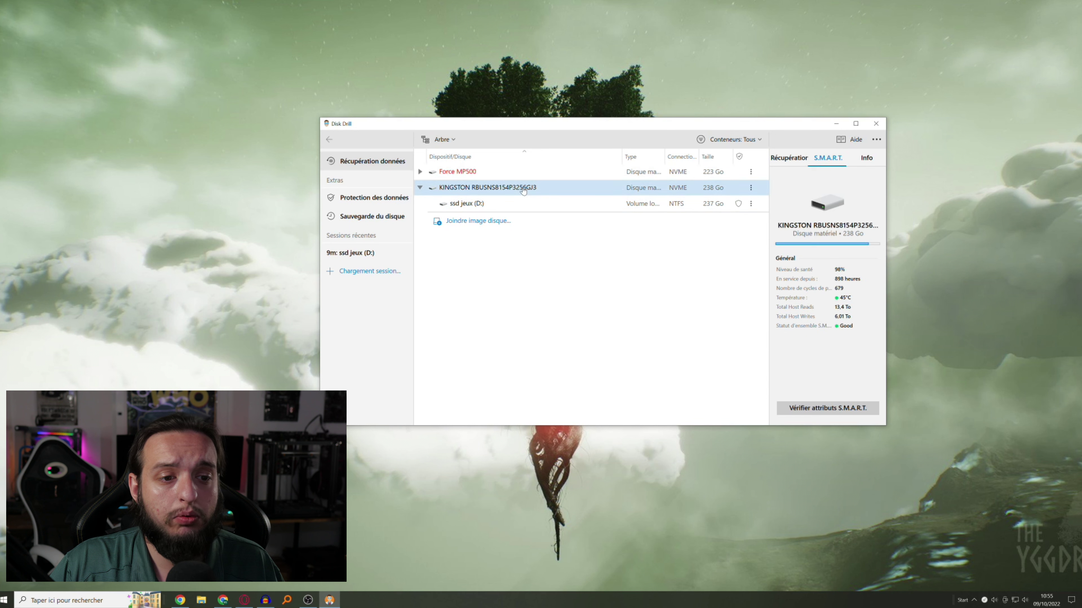
- Start a lost-data scan of the ssd jeux (D:) volume and open the list of found items
{"action": "left_click", "coordinate": [510, 203]}
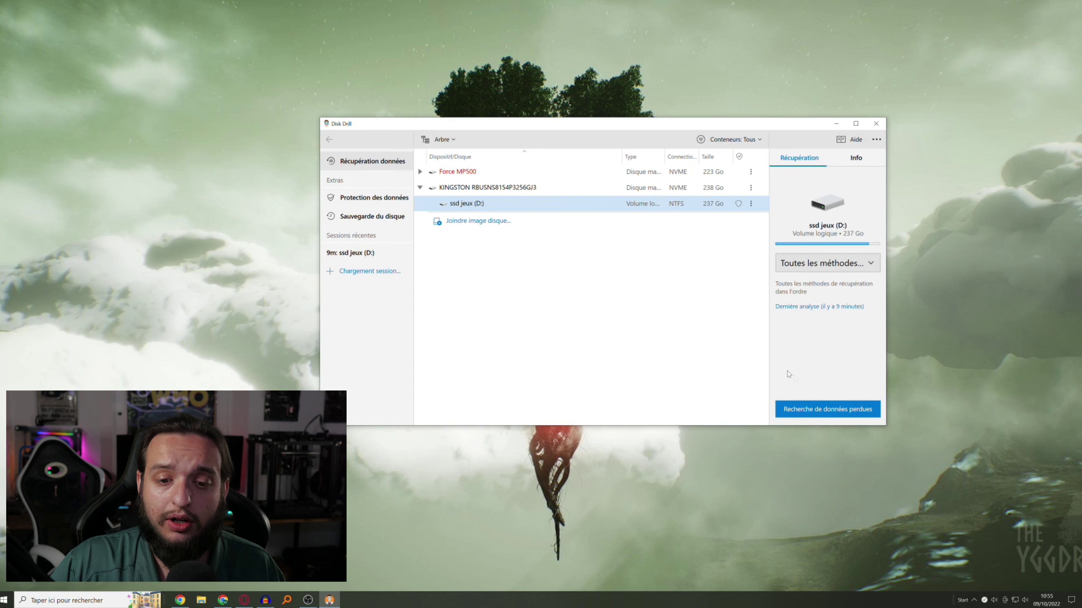
{"action": "left_click", "coordinate": [821, 406]}
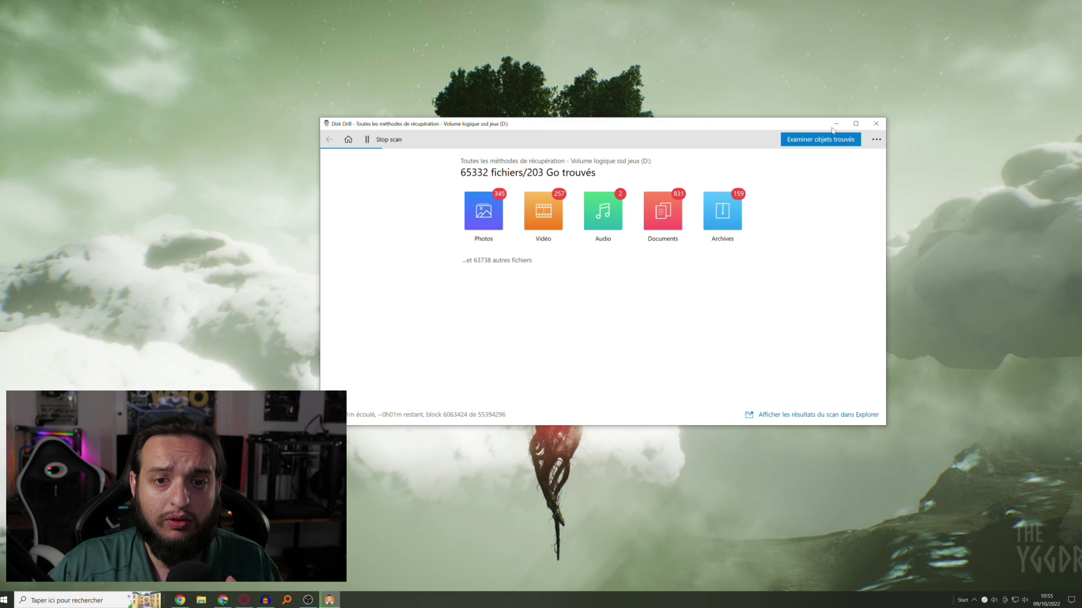
{"action": "left_click", "coordinate": [818, 140]}
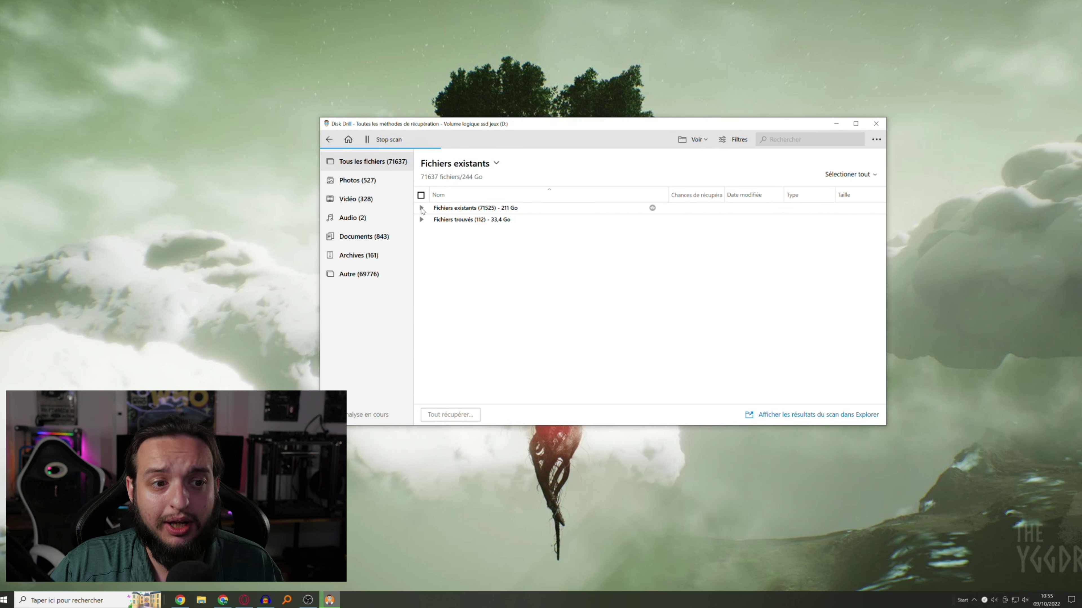
- Expand the found files on ssd jeux (D:) down to the Suits S01 folder inside Dossier corbeille
{"action": "left_click", "coordinate": [422, 219]}
{"action": "left_click", "coordinate": [436, 231]}
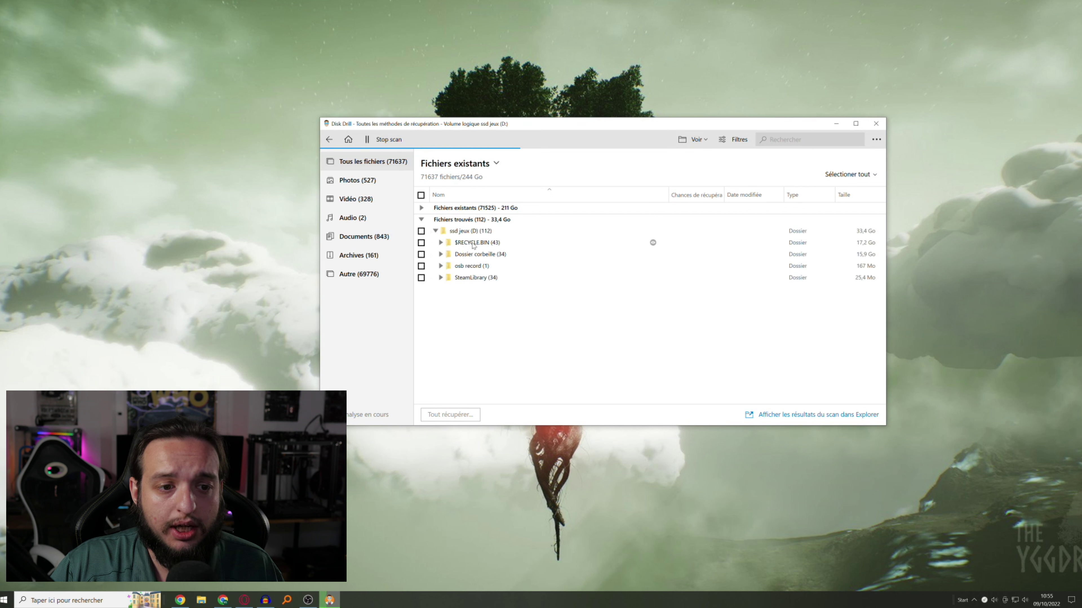
{"action": "left_click", "coordinate": [440, 255]}
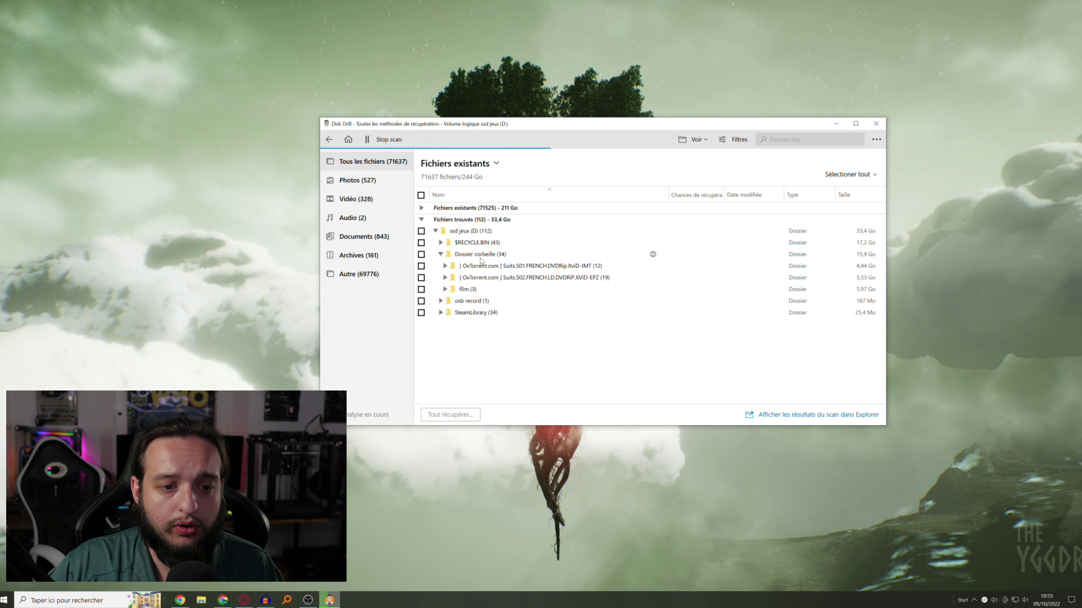
{"action": "left_click", "coordinate": [520, 266]}
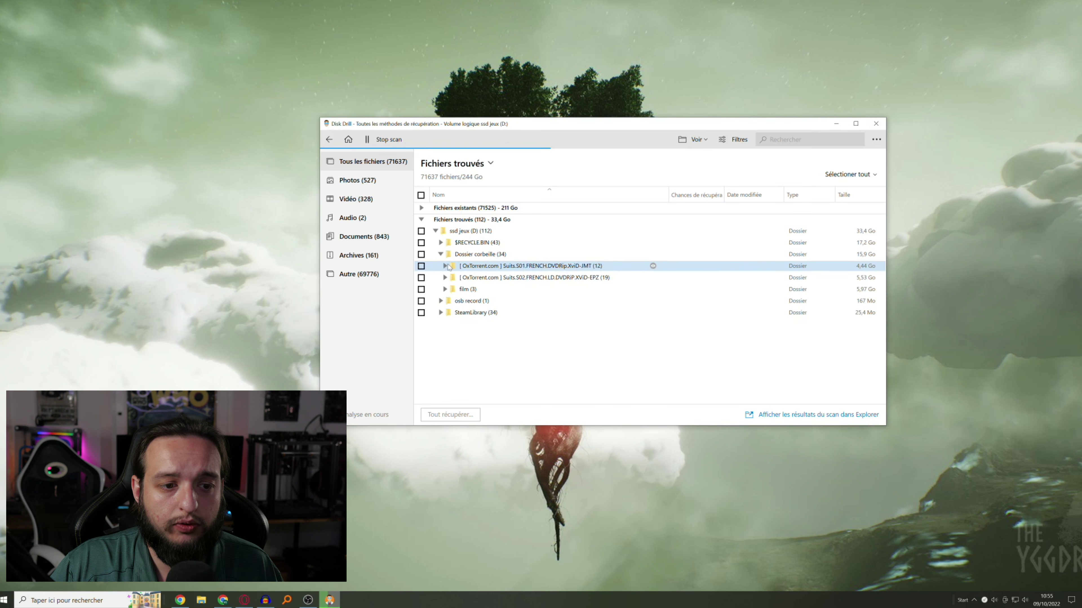
{"action": "left_click", "coordinate": [445, 266]}
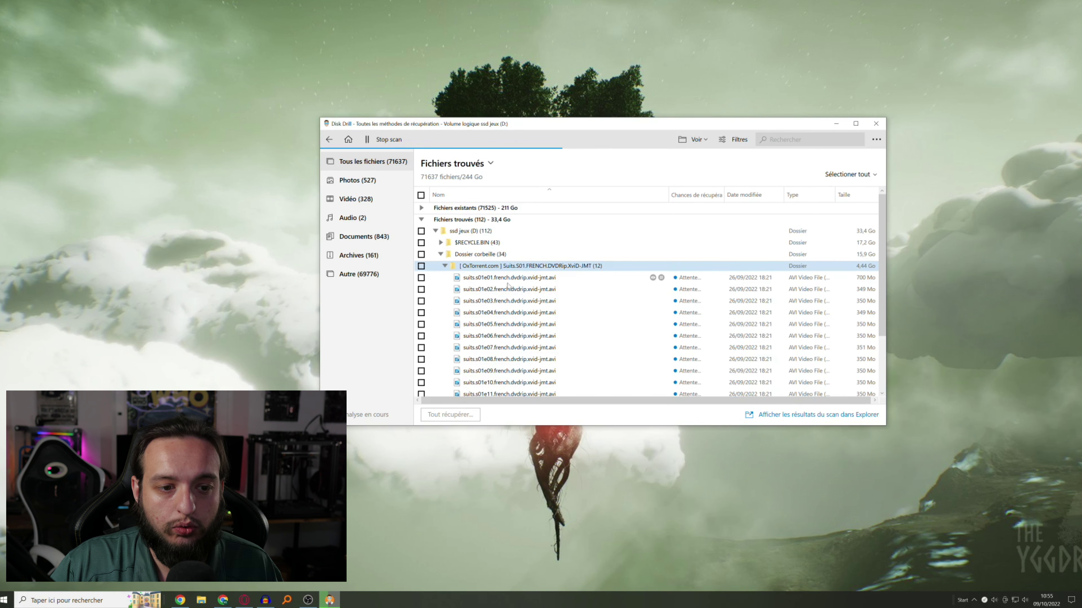
- Mark suits.s01e02.french.dvdrip.xvid-jmt.avi for recovery and dismiss the scan-in-progress reminder
{"action": "left_click", "coordinate": [501, 293]}
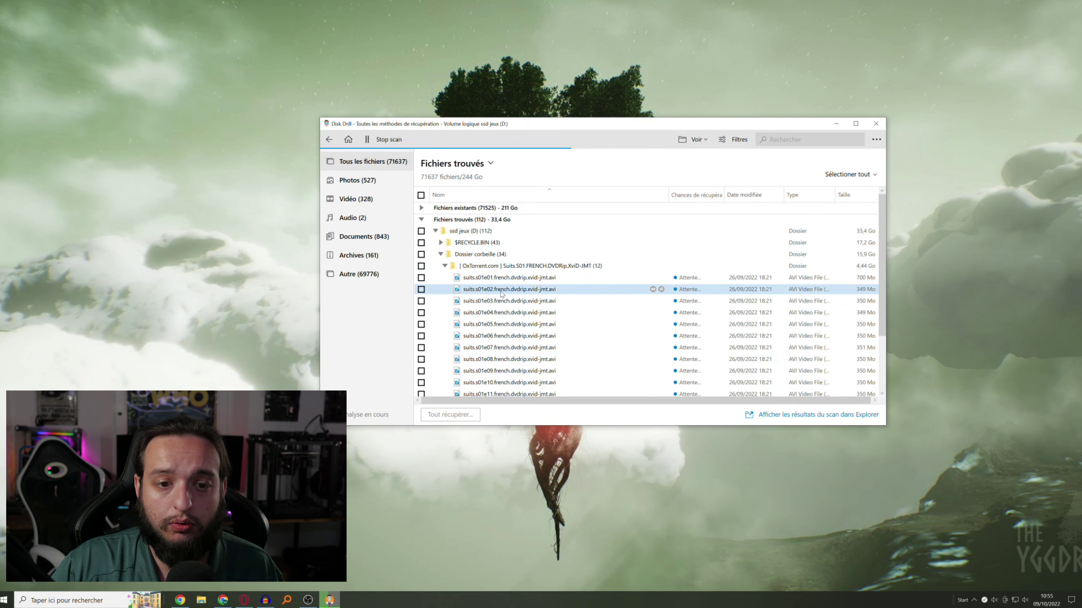
{"action": "left_click", "coordinate": [421, 289]}
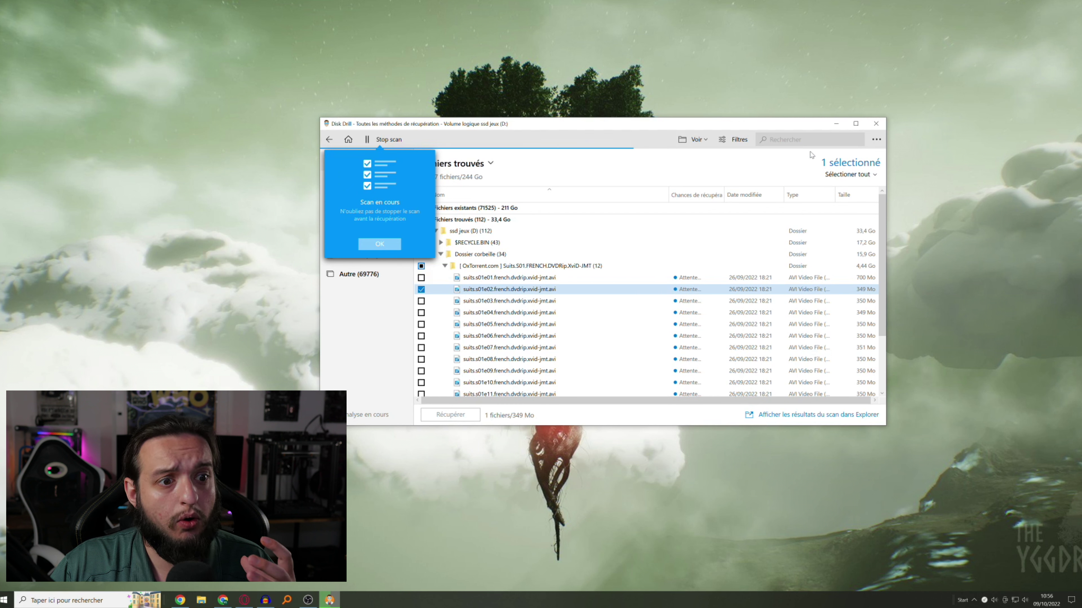
{"action": "left_click", "coordinate": [380, 244]}
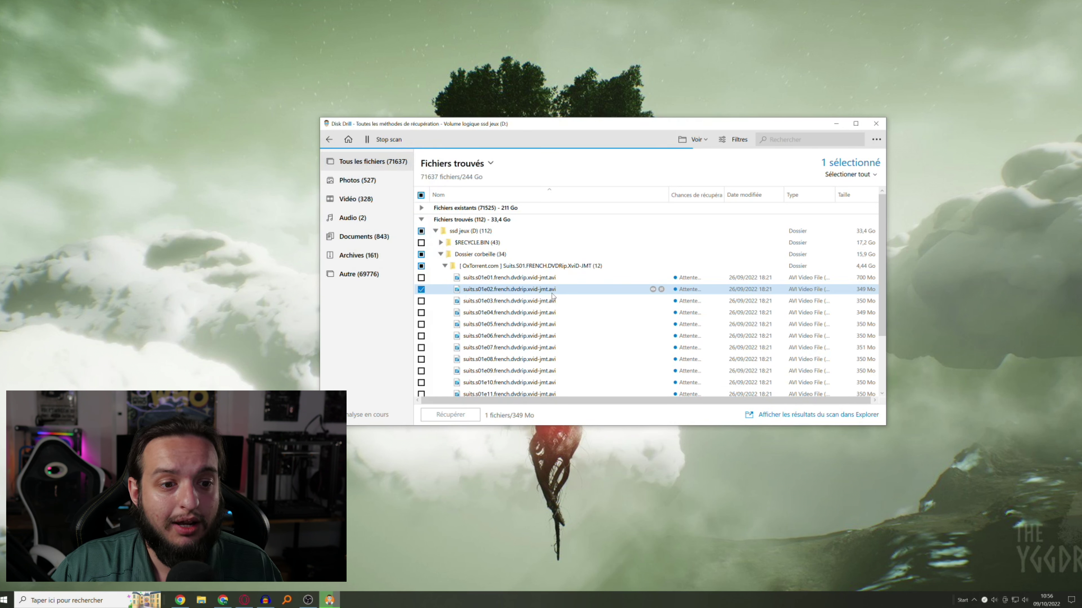
{"action": "left_click_drag", "start_coordinate": [551, 295], "coordinate": [513, 254]}
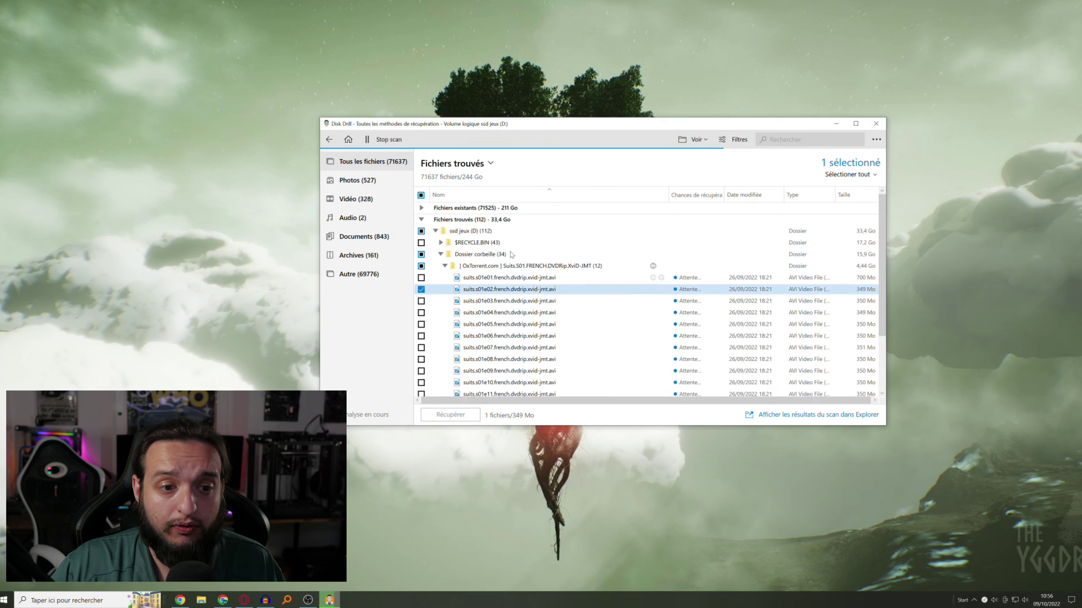
{"action": "scroll", "coordinate": [530, 323], "scroll_direction": "down", "scroll_amount": 1}
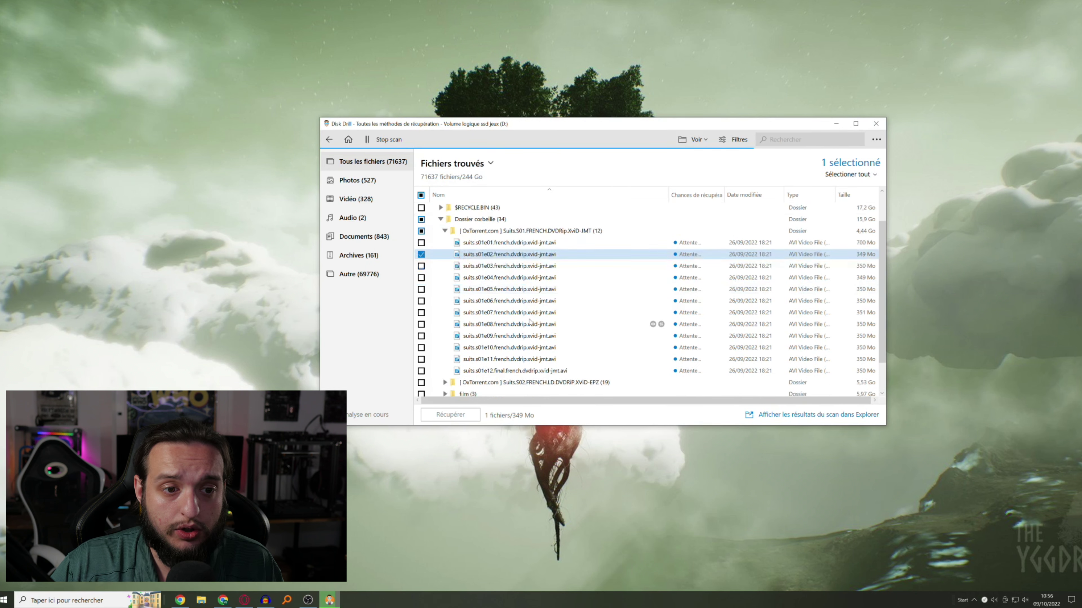
{"action": "scroll", "coordinate": [529, 322], "scroll_direction": "up", "scroll_amount": 1}
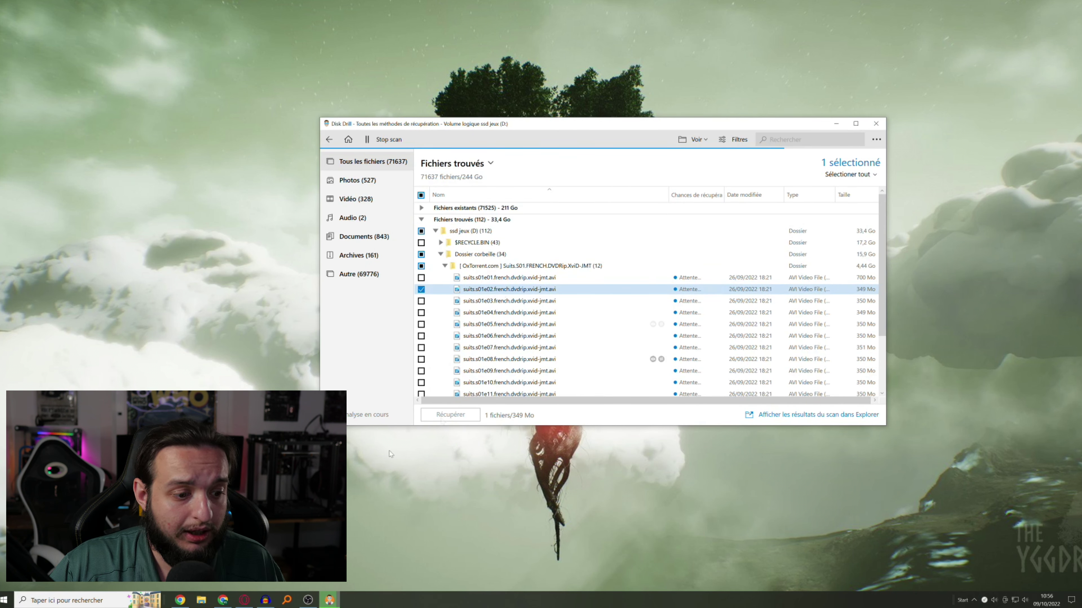
- Switch to File Explorer and open the ssd jeux (D:) drive
{"action": "left_click", "coordinate": [201, 600]}
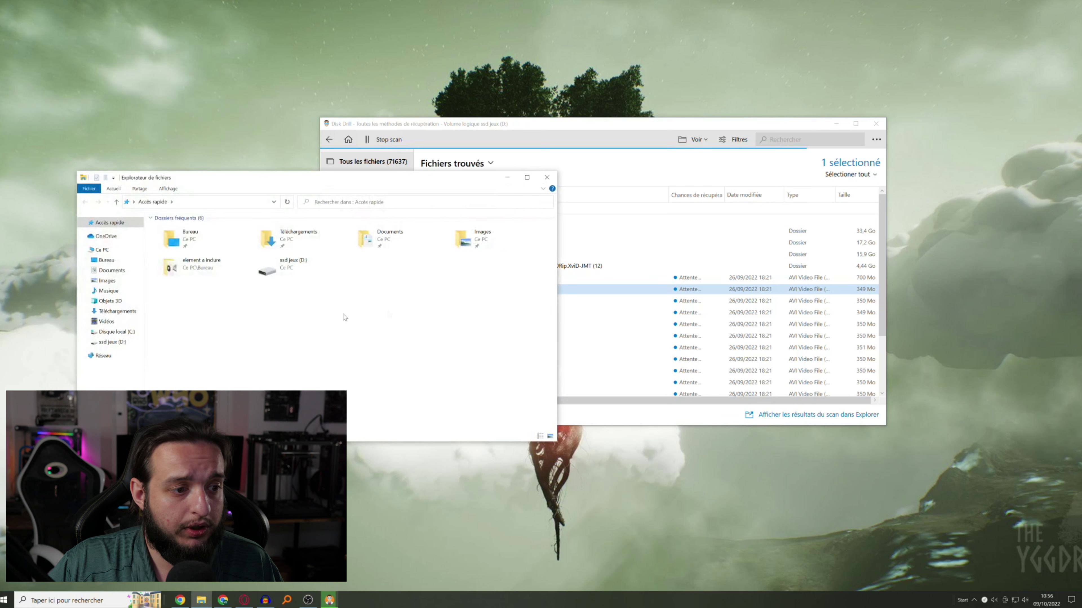
{"action": "left_click", "coordinate": [122, 342]}
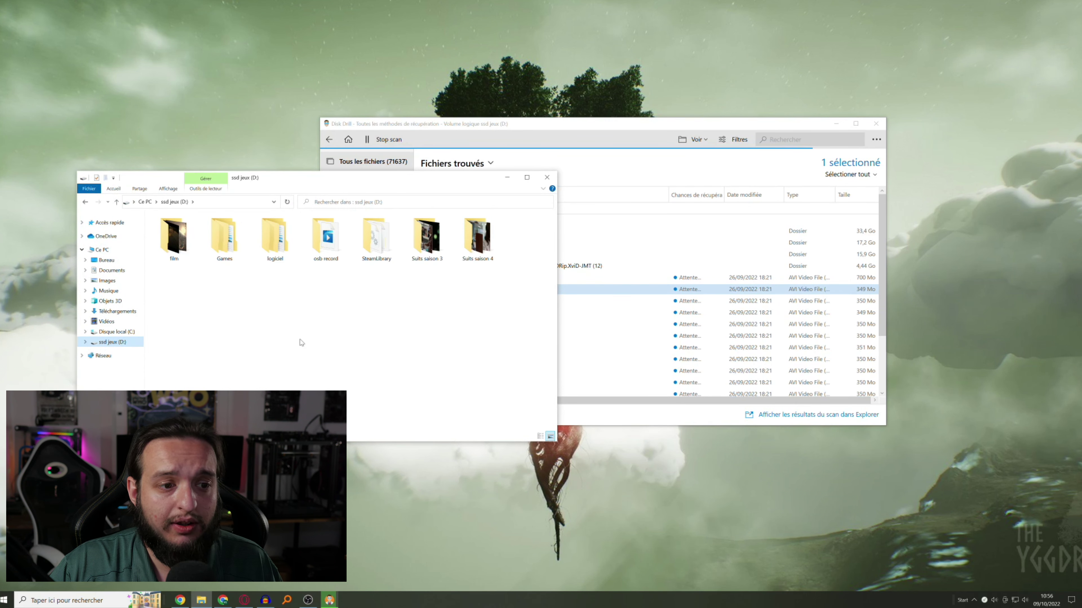
- Check the Suits saison 3, Suits saison 4, film and logiciel folders on ssd jeux (D:), and close the File Explorer window
{"action": "left_click", "coordinate": [423, 254]}
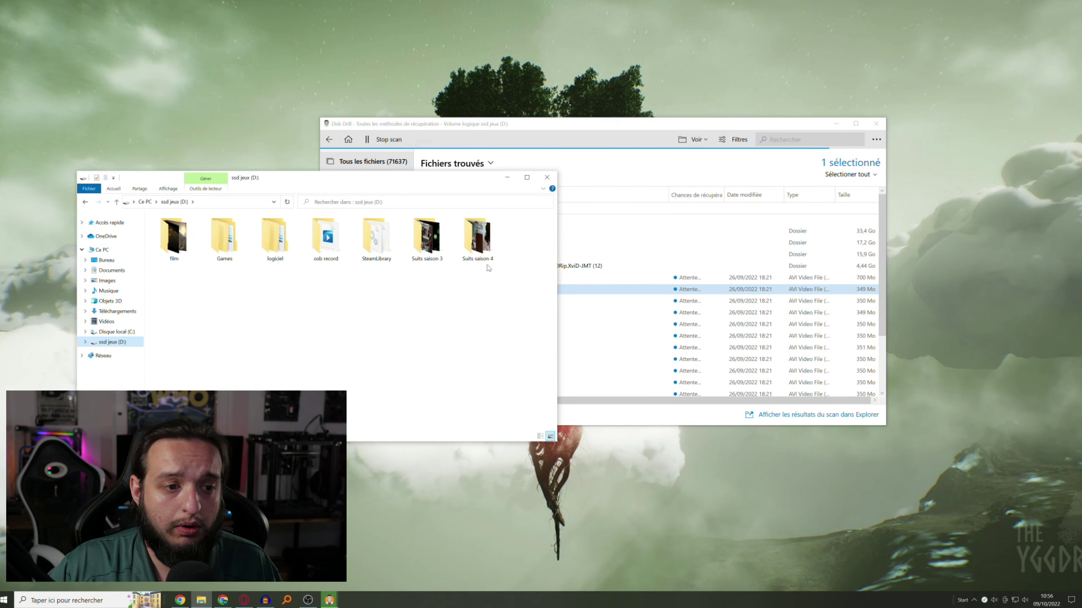
{"action": "double_click", "coordinate": [430, 239]}
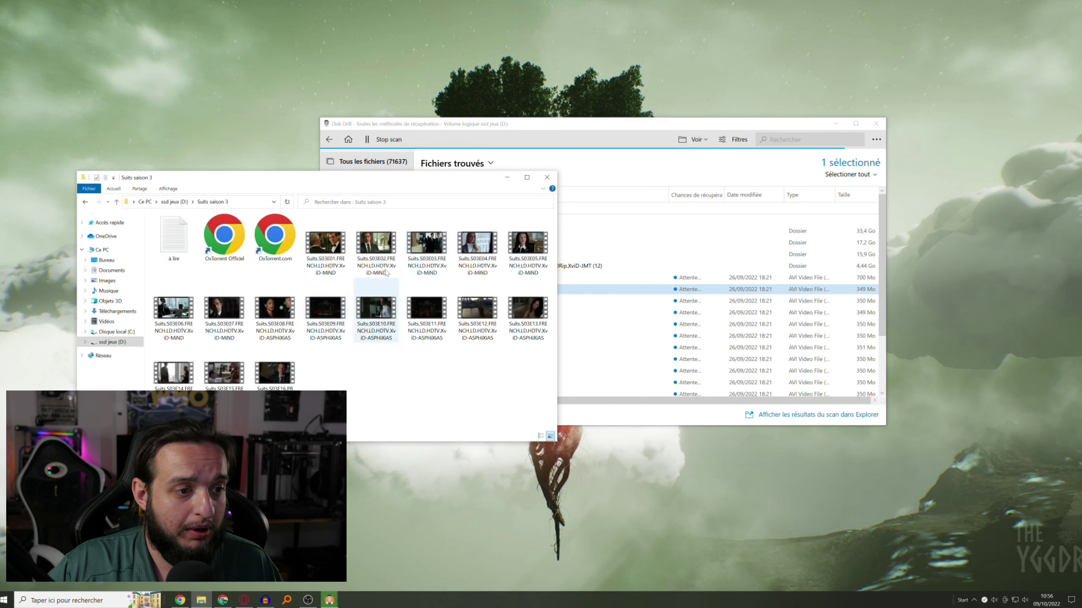
{"action": "left_click", "coordinate": [86, 202]}
{"action": "double_click", "coordinate": [477, 241]}
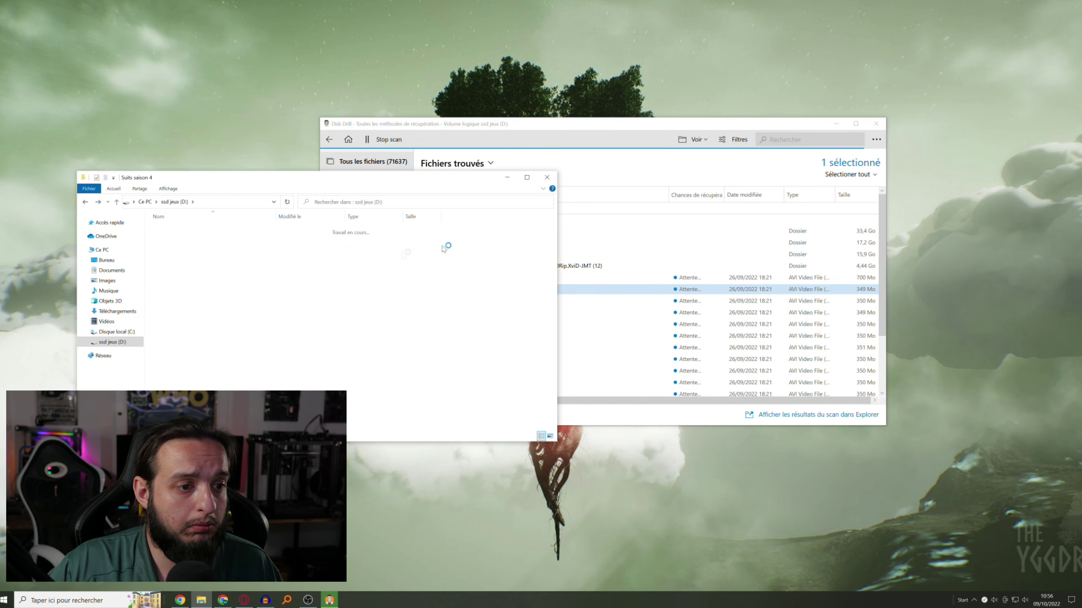
{"action": "left_click", "coordinate": [87, 201]}
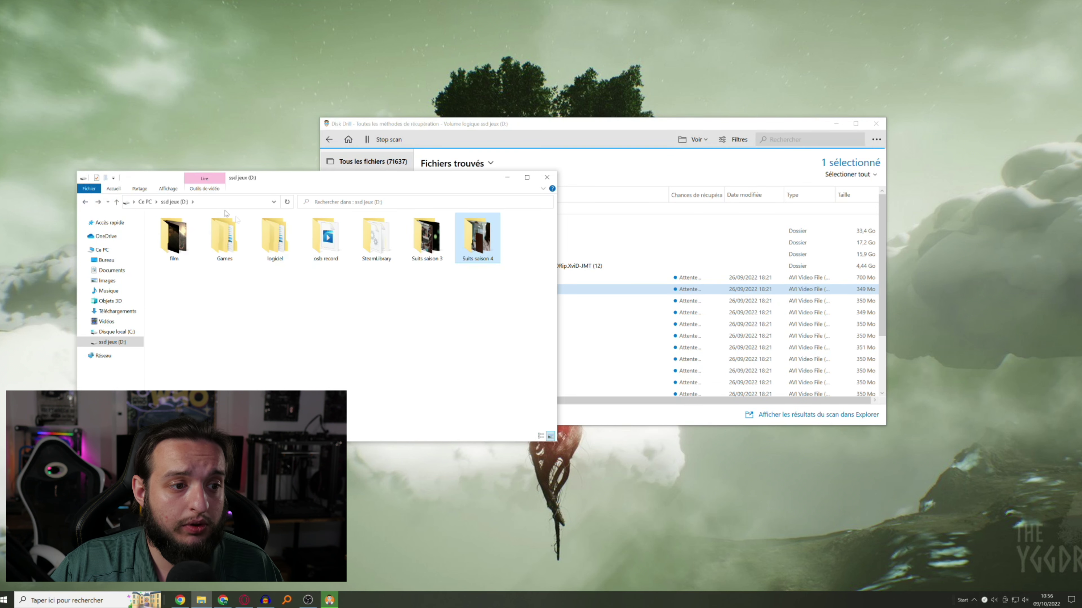
{"action": "double_click", "coordinate": [188, 249]}
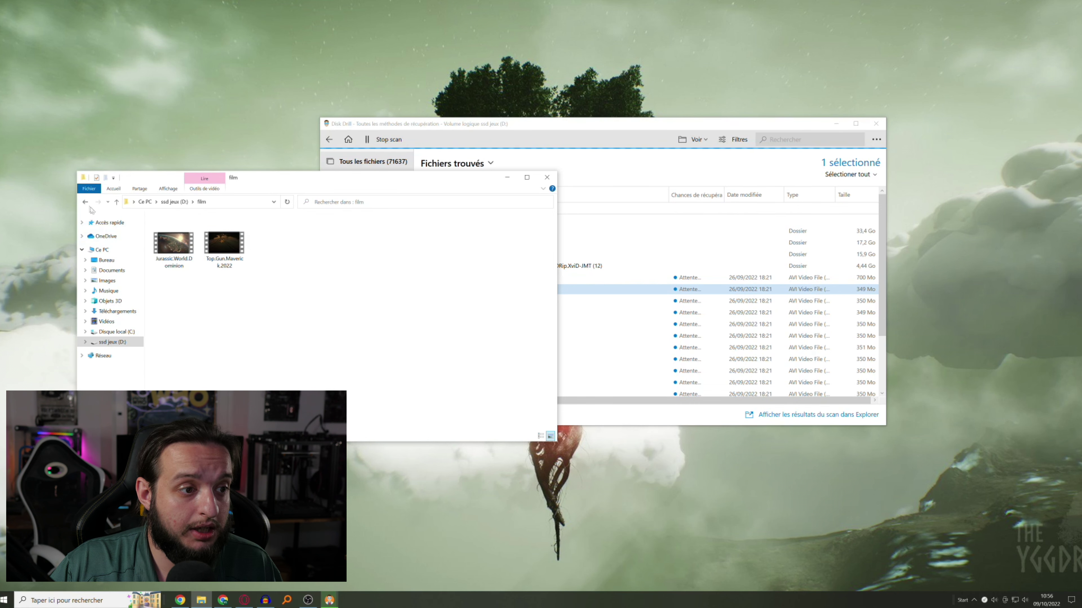
{"action": "left_click", "coordinate": [90, 208]}
{"action": "double_click", "coordinate": [279, 246]}
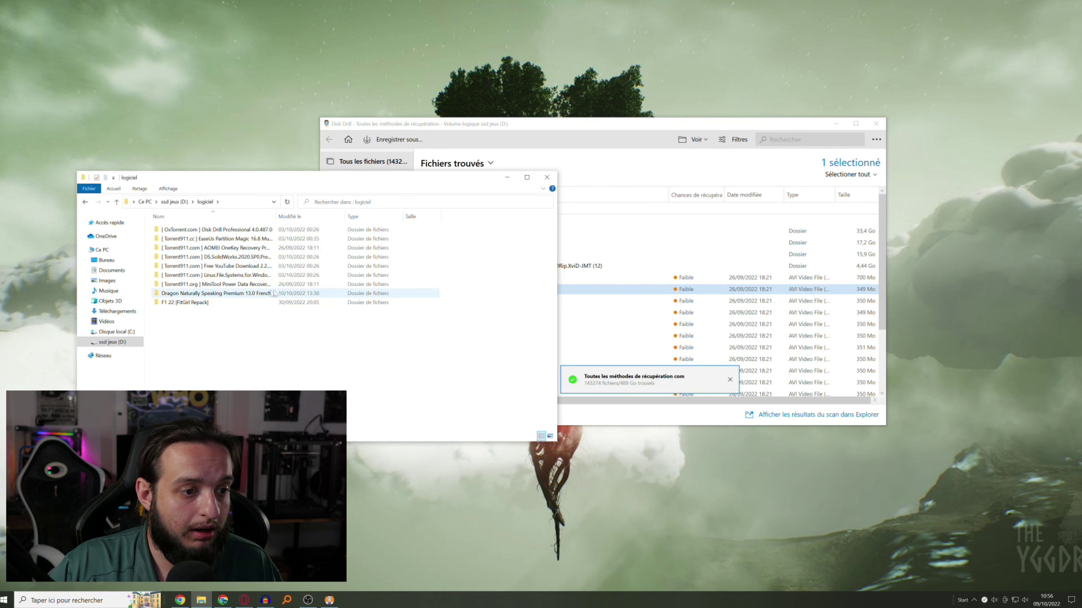
{"action": "left_click", "coordinate": [87, 205]}
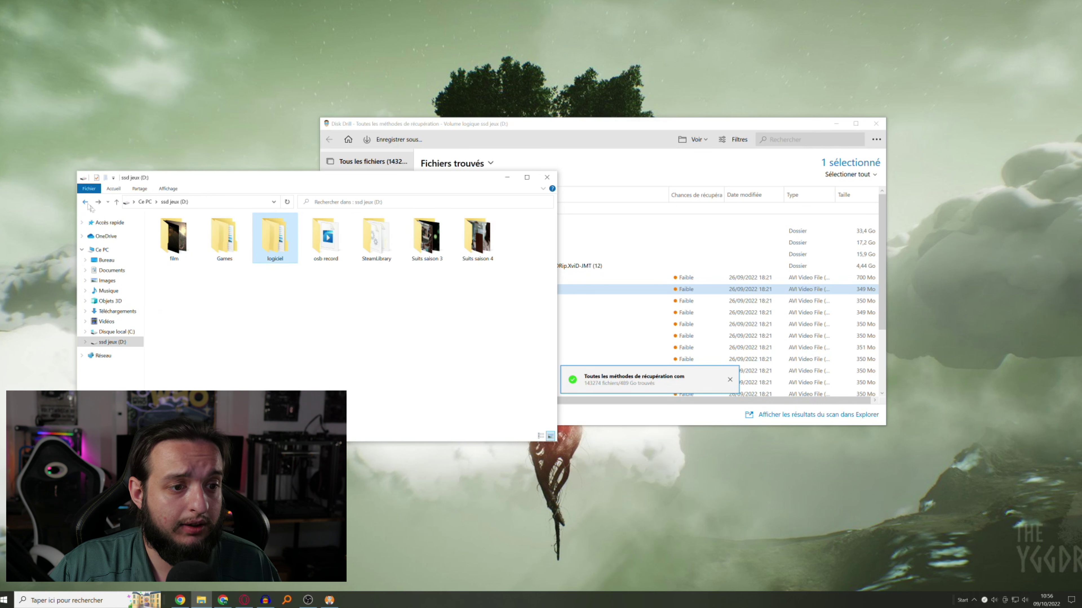
{"action": "left_click", "coordinate": [547, 177]}
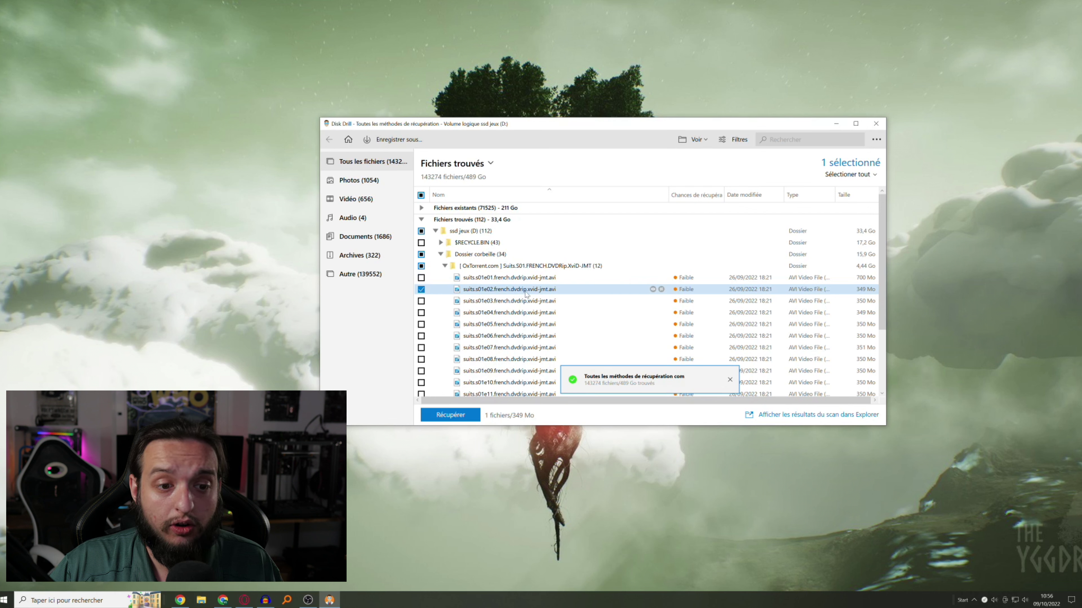
- Recover the marked suits.s01e02.french.dvdrip.xvid-jmt.avi file with the Desktop as the destination folder
{"action": "left_click", "coordinate": [457, 417]}
{"action": "left_click", "coordinate": [694, 277]}
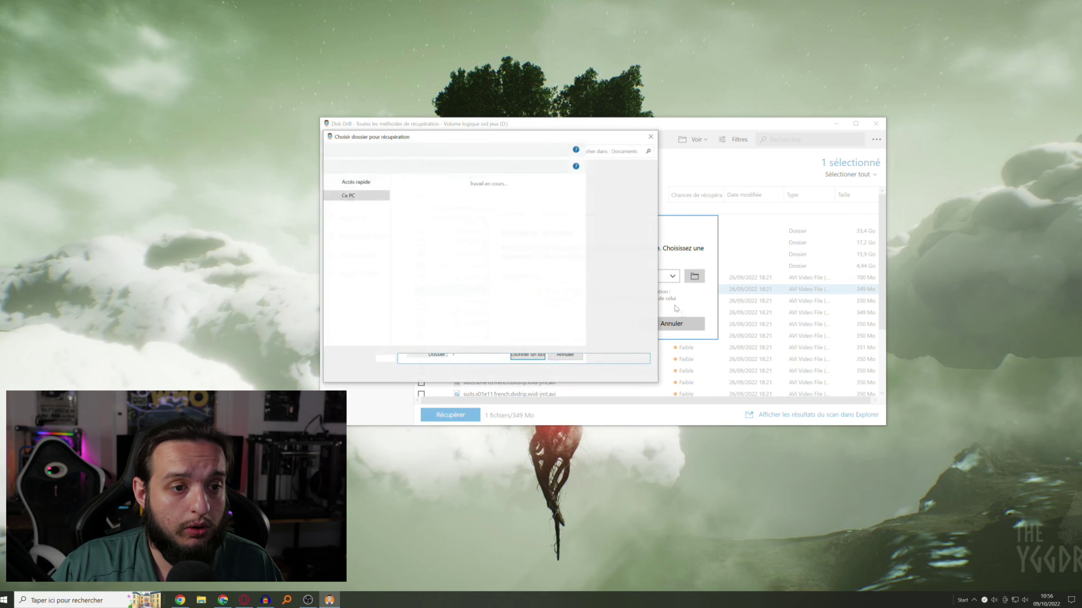
{"action": "left_click", "coordinate": [353, 223]}
{"action": "left_click", "coordinate": [578, 373]}
{"action": "left_click", "coordinate": [624, 318]}
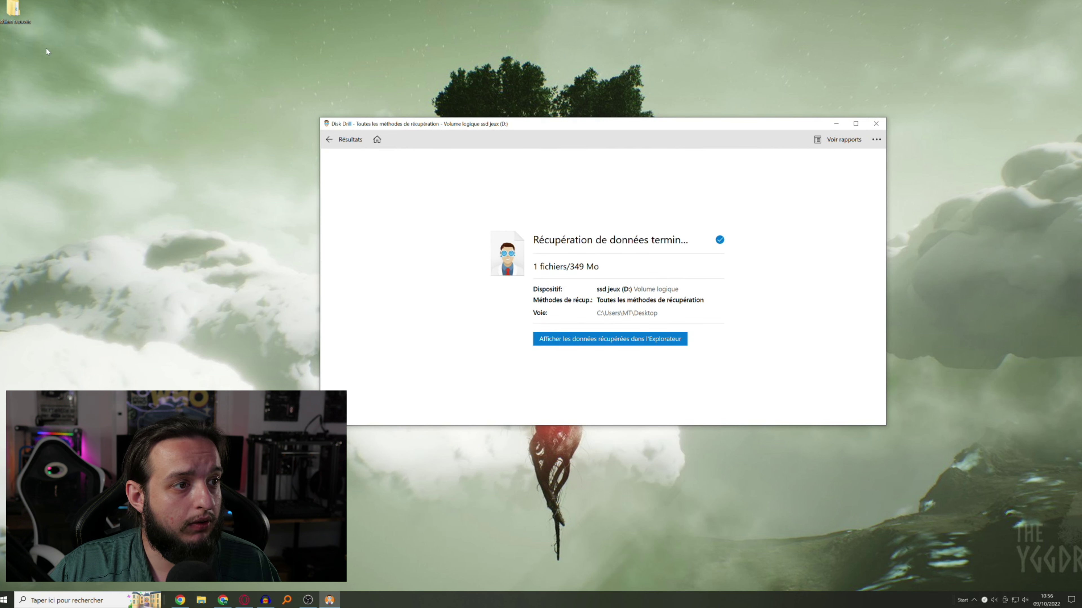
- Check the recovered episode by opening the desktop's Fichiers trouvés folder down to its Suits S01 subfolder, and close the window
{"action": "double_click", "coordinate": [18, 25]}
{"action": "double_click", "coordinate": [221, 230]}
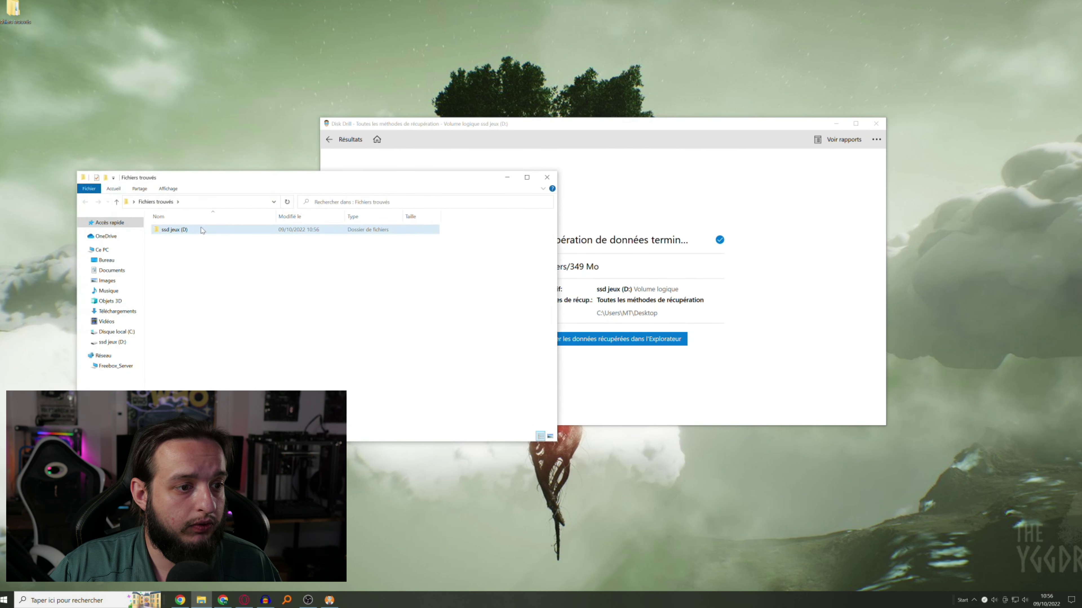
{"action": "double_click", "coordinate": [200, 230]}
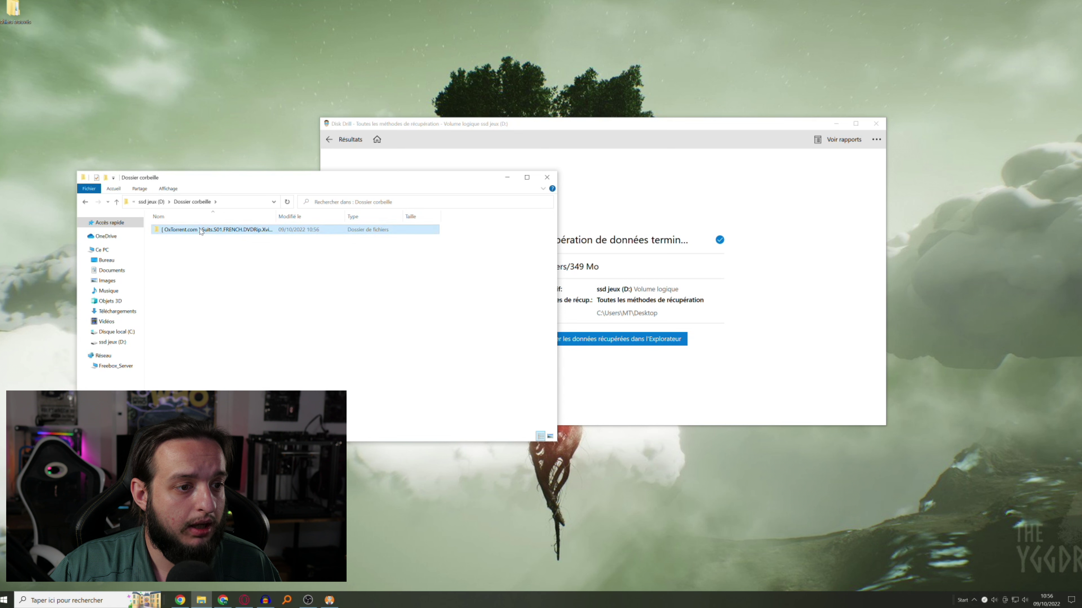
{"action": "double_click", "coordinate": [200, 230]}
{"action": "left_click", "coordinate": [167, 247]}
{"action": "right_click", "coordinate": [167, 247]}
{"action": "left_click", "coordinate": [206, 272]}
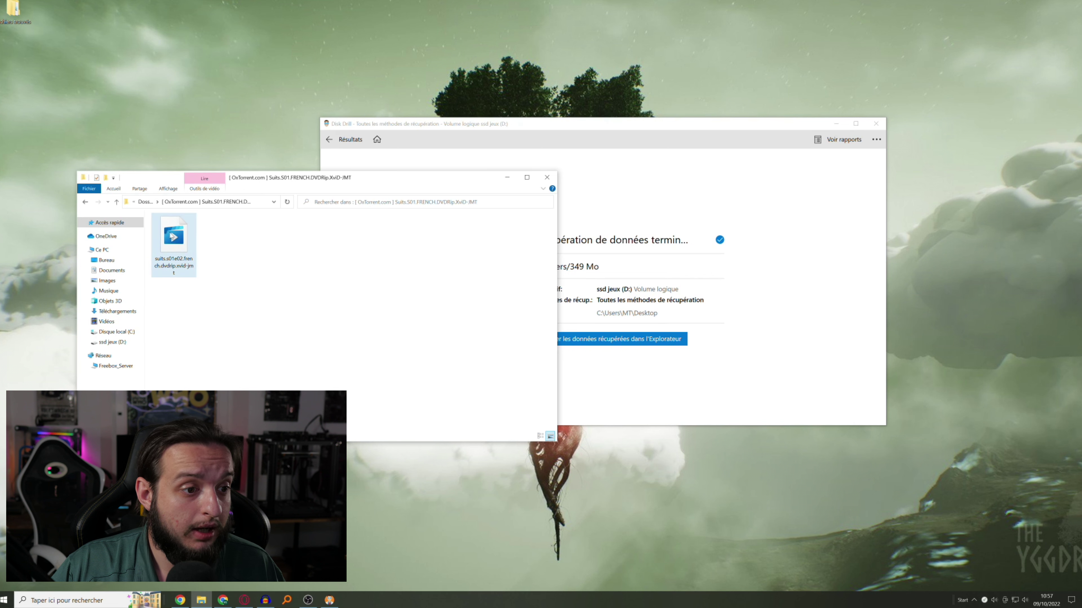
{"action": "left_click", "coordinate": [546, 177]}
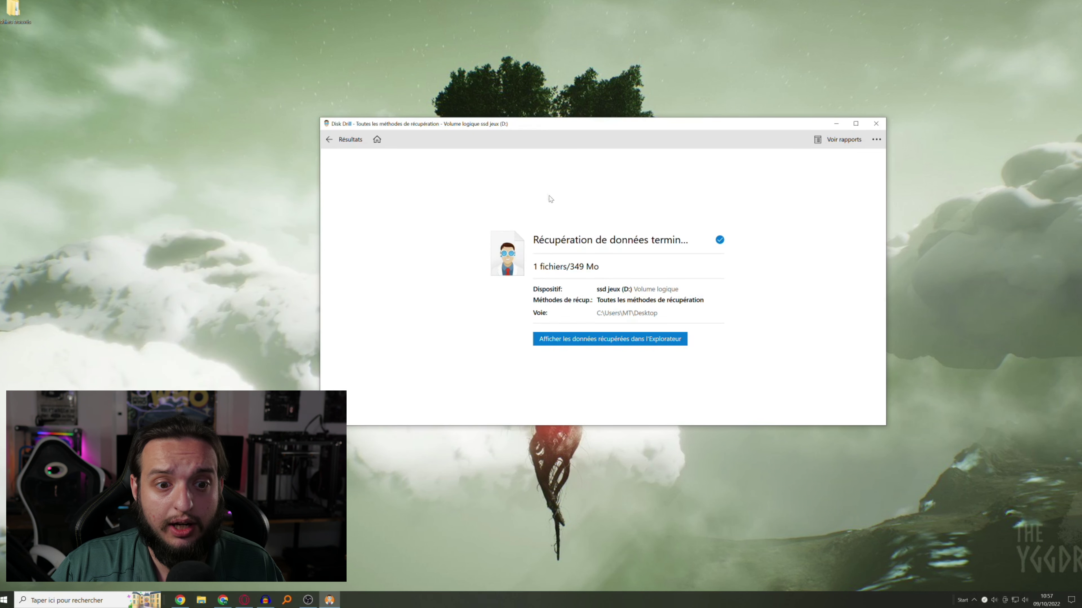
- Return from the recovery report to the scan results and review the Fichiers trouvés list
{"action": "left_click", "coordinate": [348, 145]}
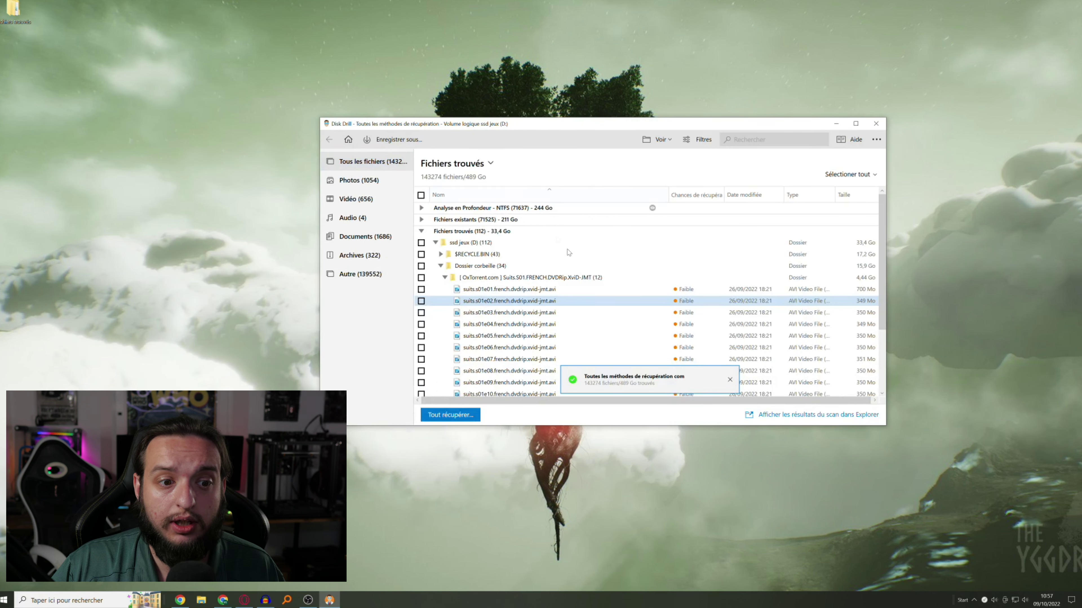
{"action": "scroll", "coordinate": [617, 331], "scroll_direction": "down", "scroll_amount": 1}
{"action": "scroll", "coordinate": [617, 331], "scroll_direction": "up", "scroll_amount": 2}
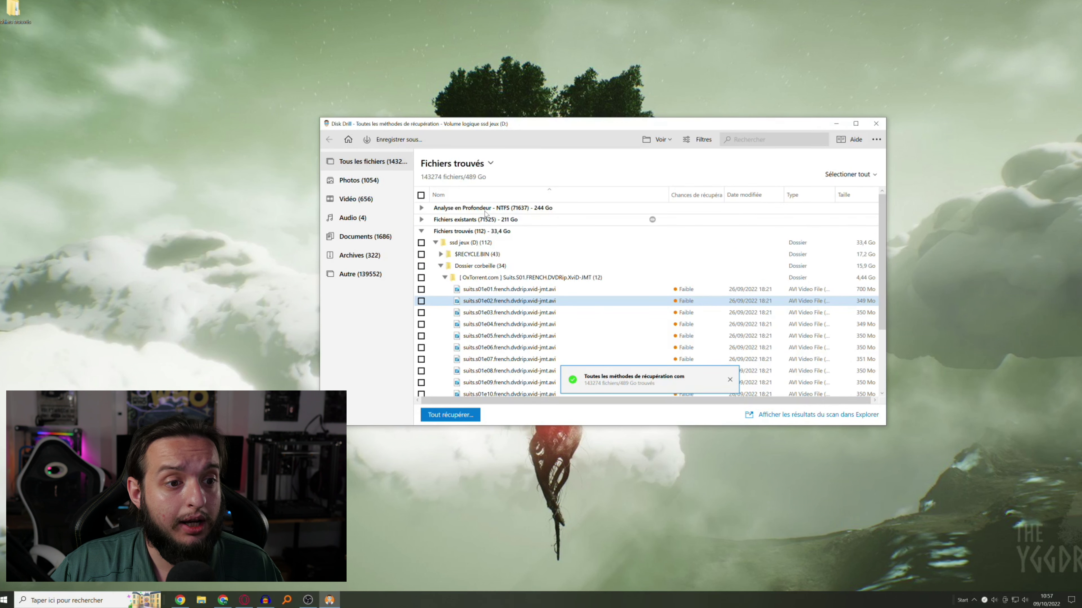
- Return to Disk Drill's home screen, view the saved ssd jeux (D:) session's summary, and close the program
{"action": "left_click", "coordinate": [348, 142]}
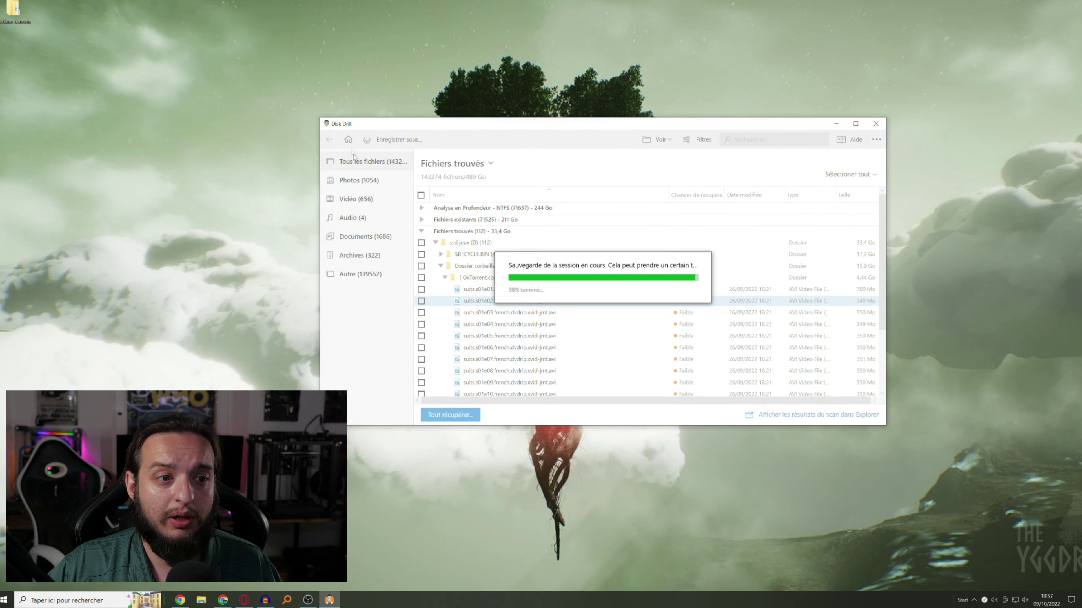
{"action": "left_click", "coordinate": [360, 252]}
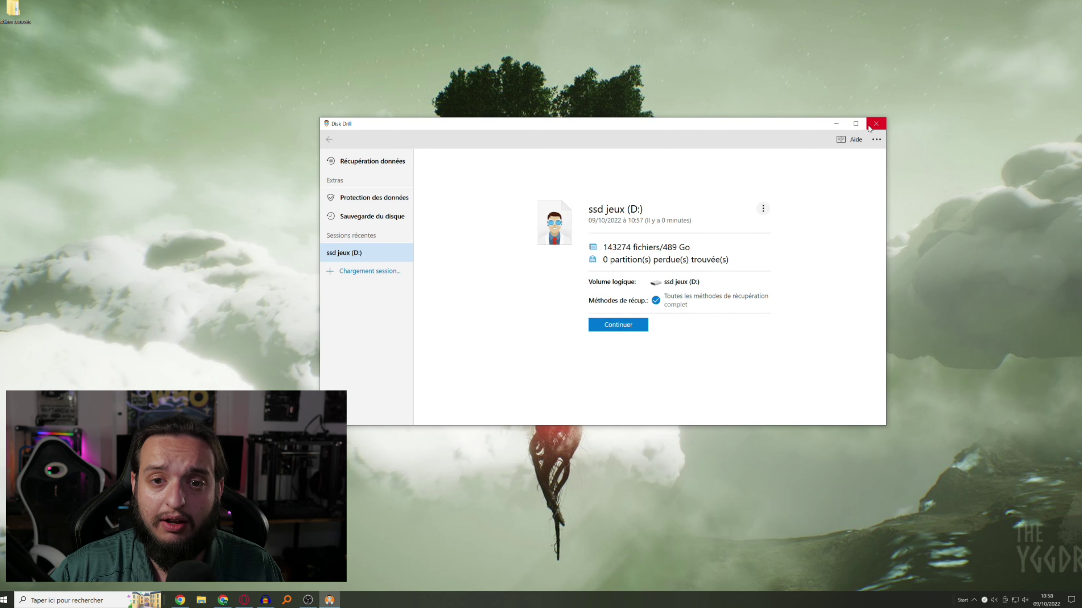
{"action": "left_click", "coordinate": [869, 128]}
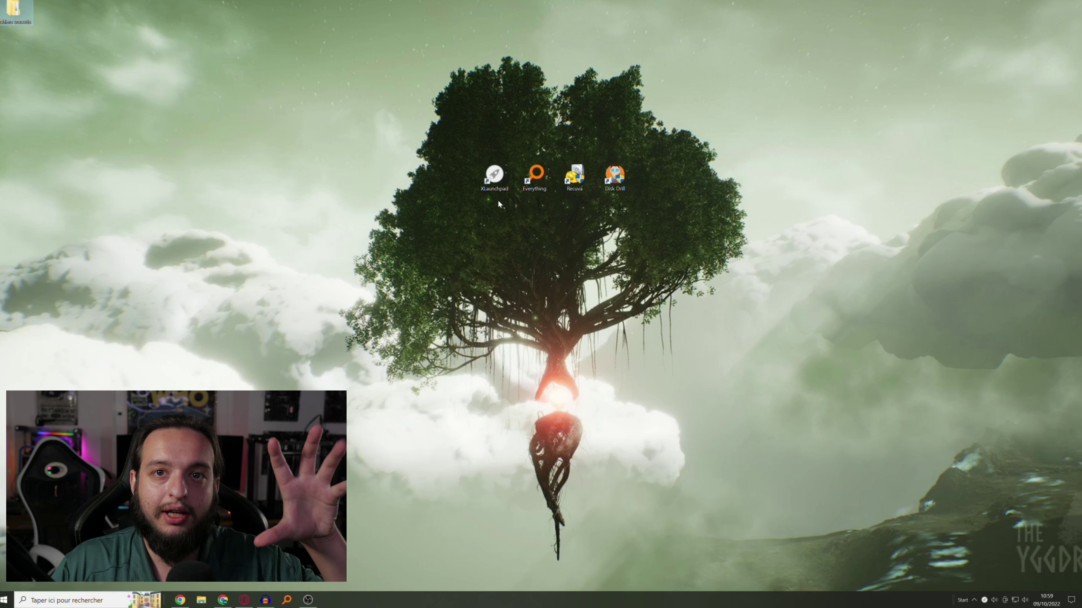
- Launch XLaunchpad from the desktop and browse both pages of its full-screen application grid
{"action": "double_click", "coordinate": [496, 183]}
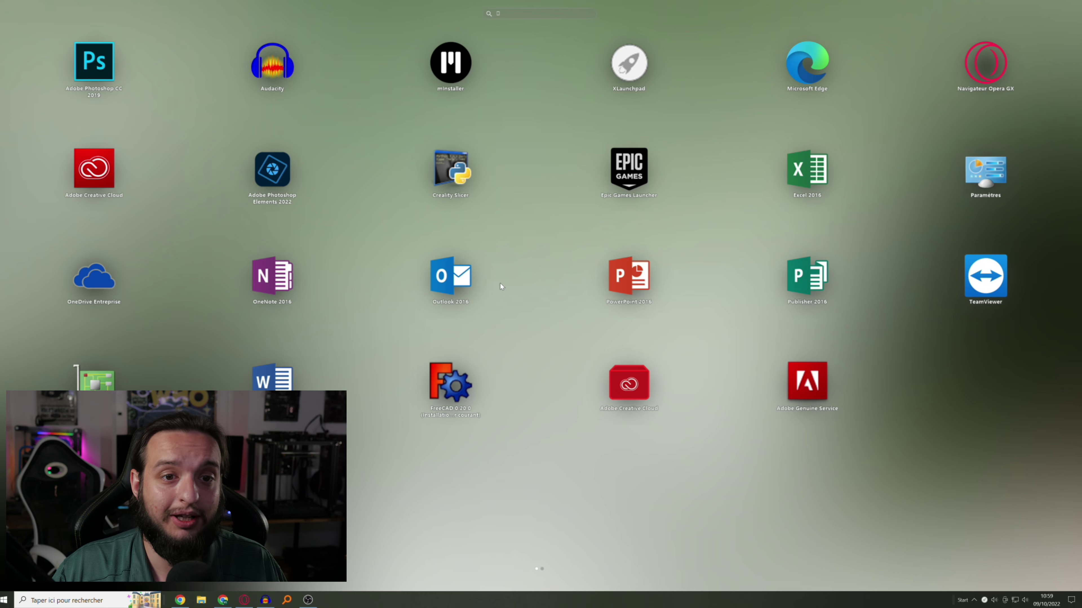
{"action": "scroll", "coordinate": [516, 380], "scroll_direction": "down", "scroll_amount": 1}
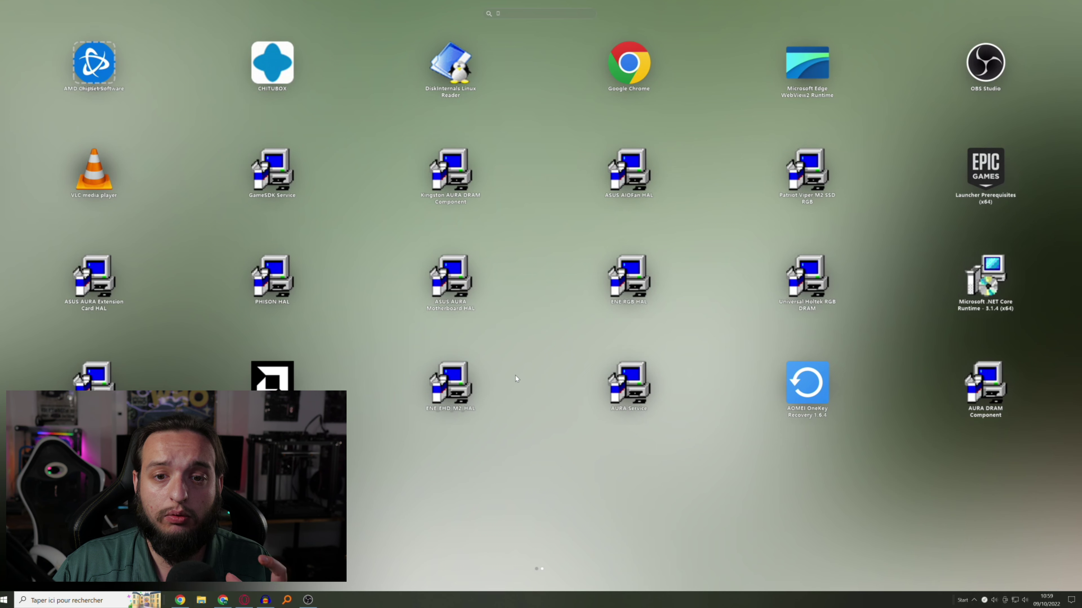
{"action": "scroll", "coordinate": [515, 376], "scroll_direction": "up", "scroll_amount": 1}
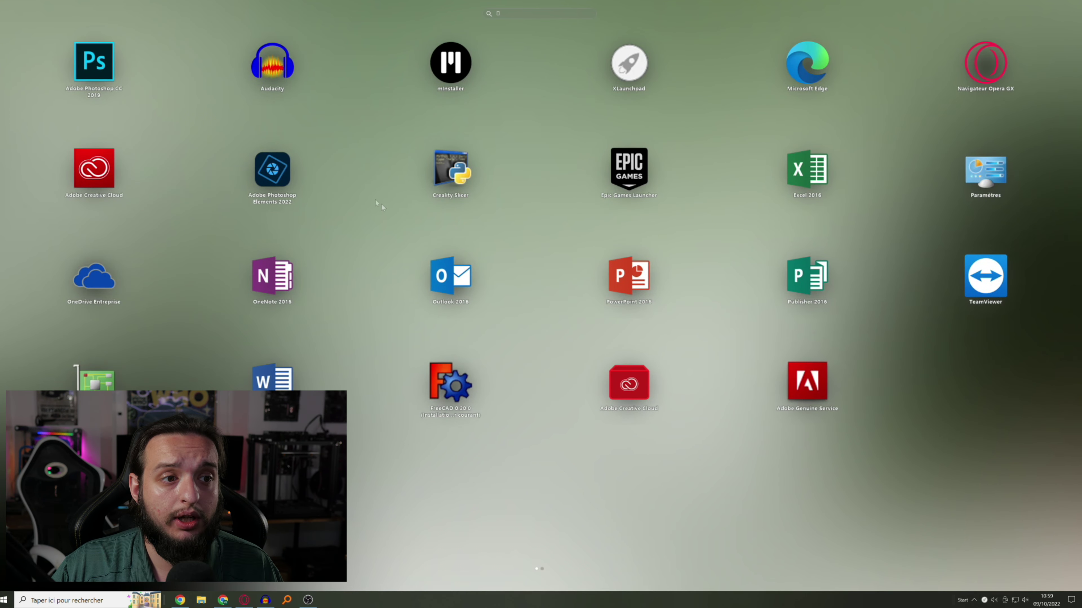
- Launch Audacity from the XLaunchpad grid, move its window to the middle of the screen, and dismiss the grid
{"action": "left_click", "coordinate": [266, 73]}
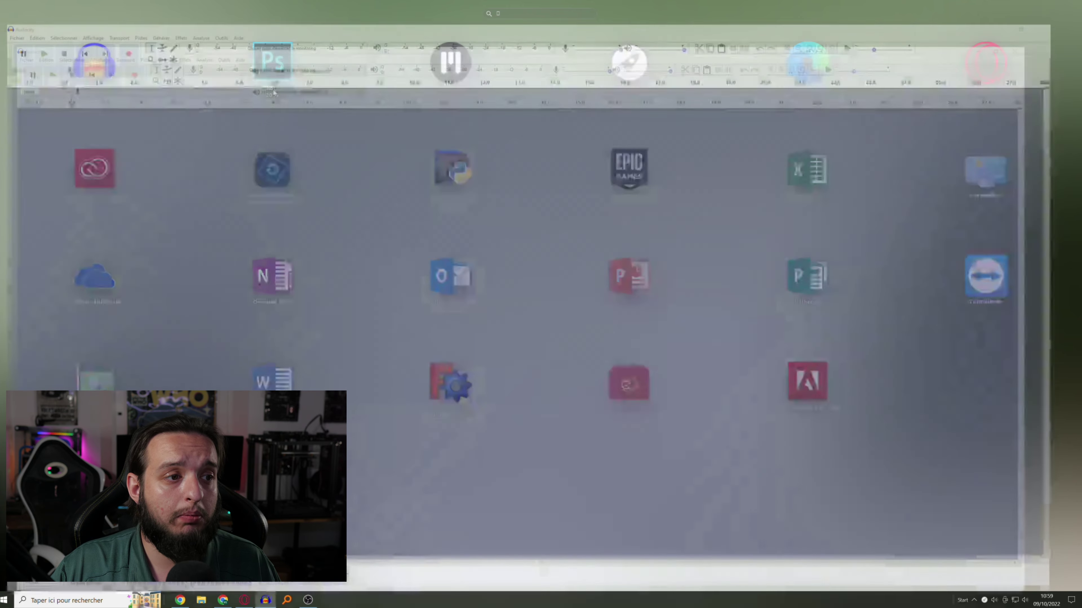
{"action": "left_click_drag", "start_coordinate": [336, 2], "coordinate": [475, 169]}
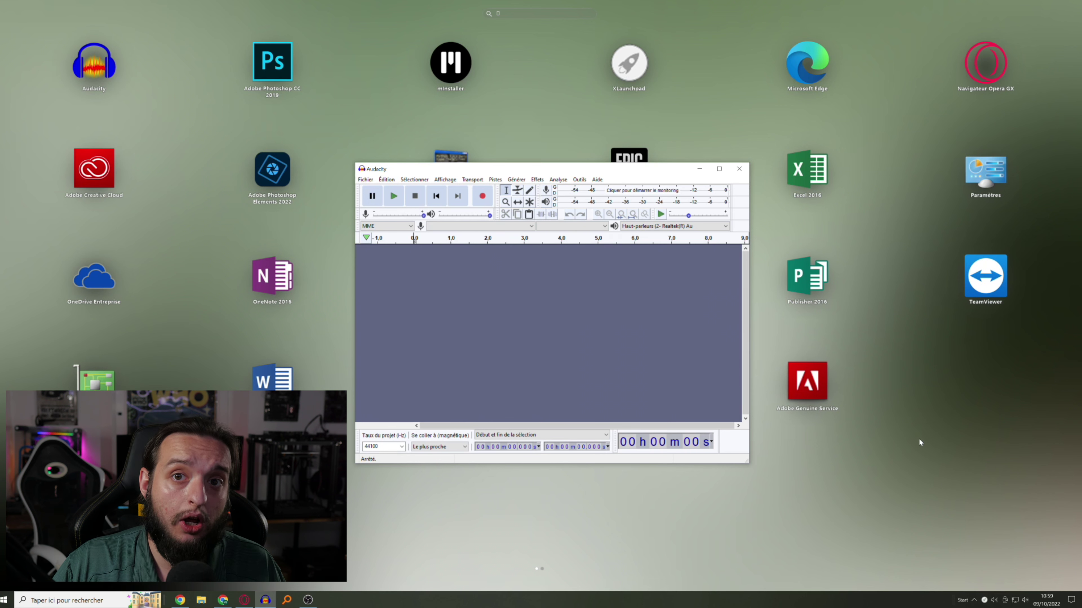
{"action": "left_click", "coordinate": [986, 600]}
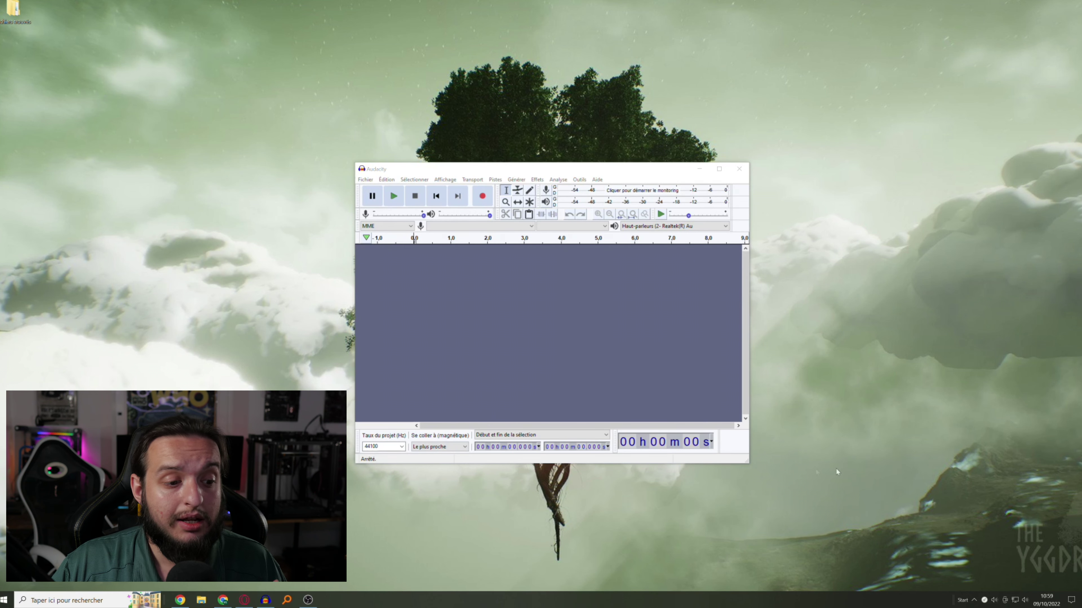
- Switch to Chrome, look through the enlarged screenshots on the Widget Launcher store page, and close the gallery
{"action": "left_click", "coordinate": [222, 600]}
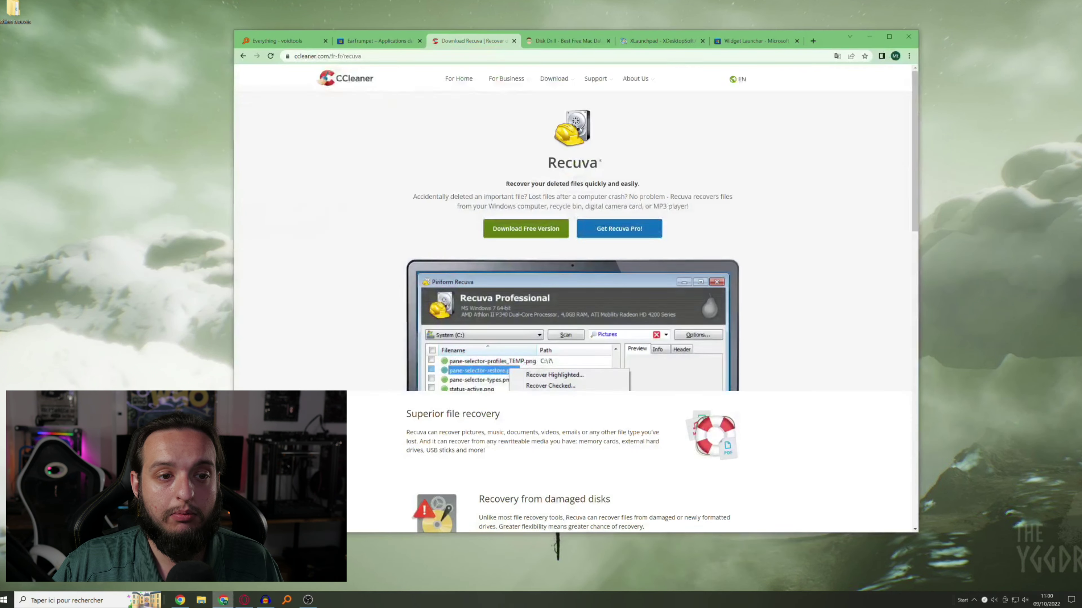
{"action": "left_click", "coordinate": [757, 40]}
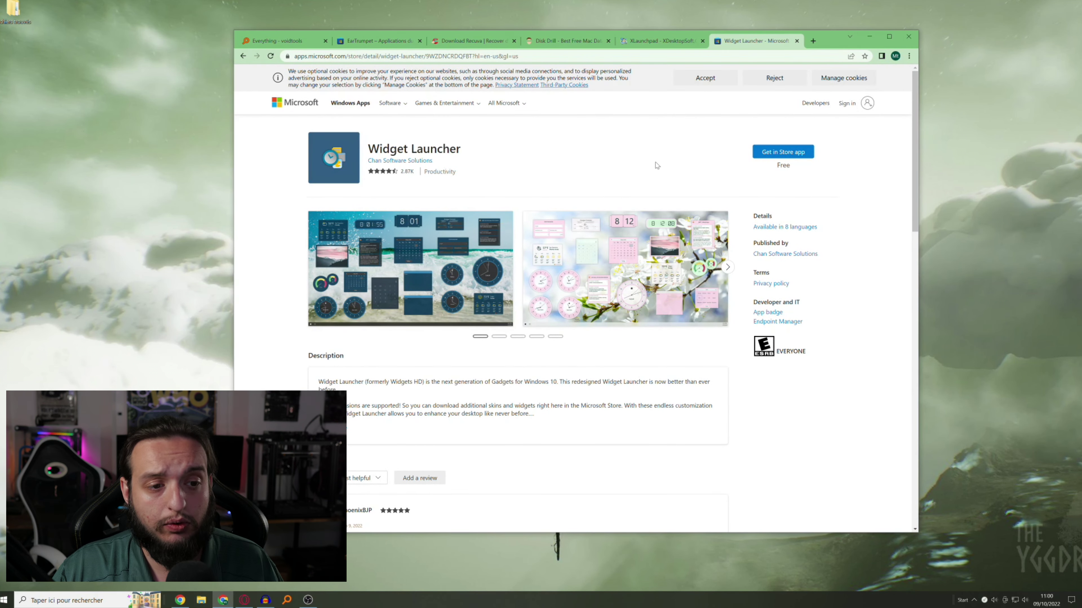
{"action": "left_click", "coordinate": [460, 240]}
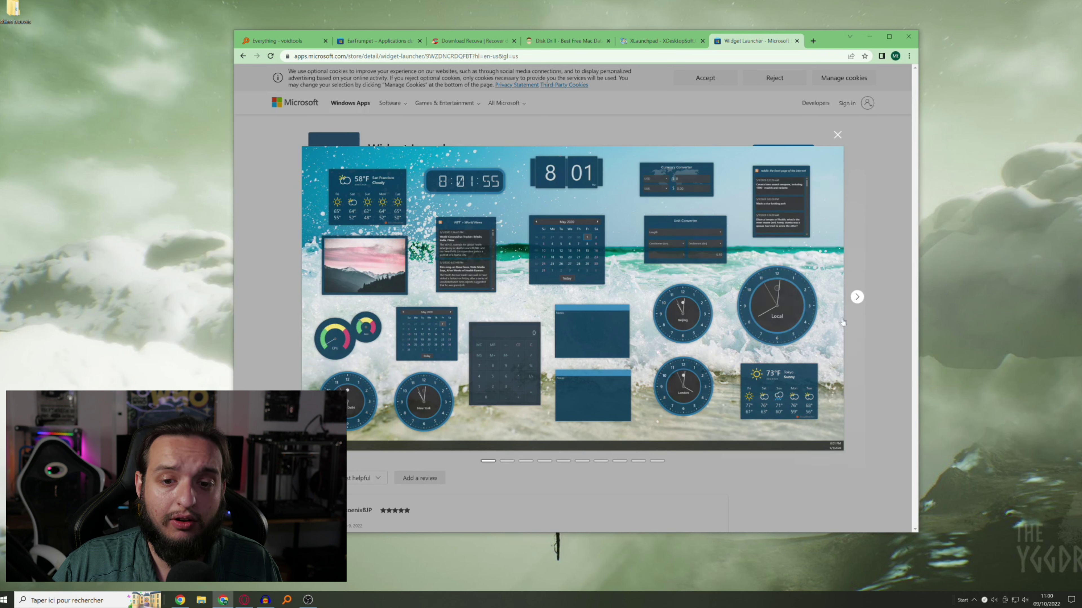
{"action": "left_click", "coordinate": [858, 297]}
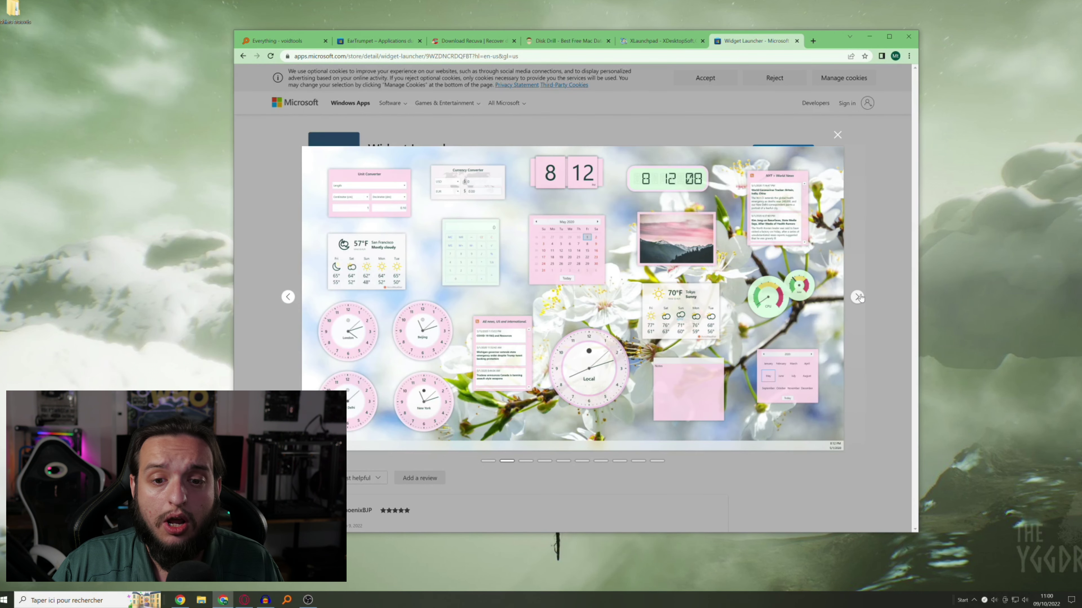
{"action": "left_click", "coordinate": [857, 297]}
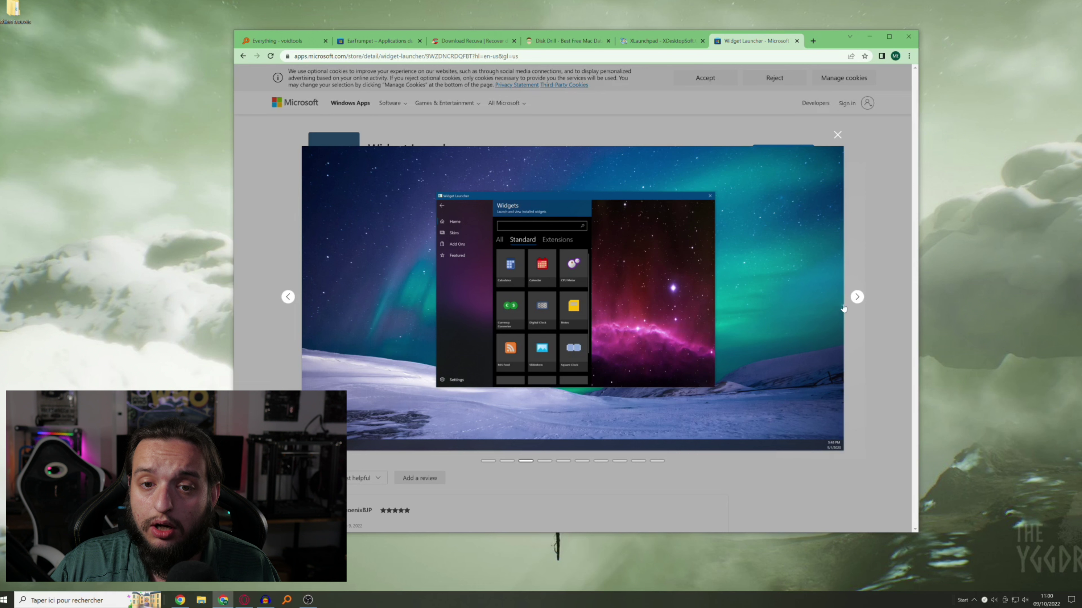
{"action": "left_click", "coordinate": [857, 297]}
{"action": "left_click", "coordinate": [856, 297]}
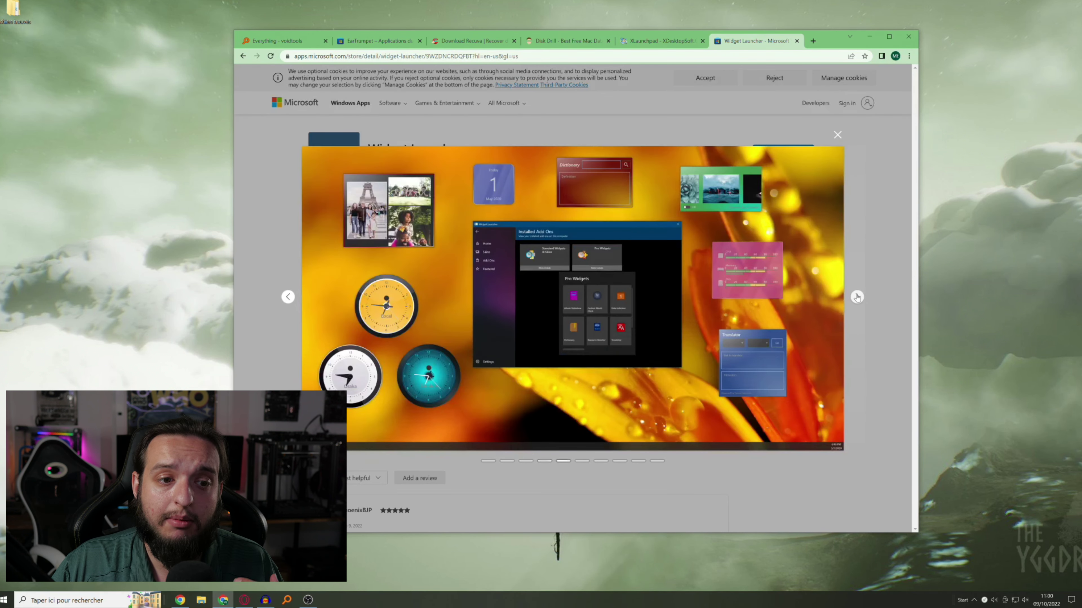
{"action": "left_click", "coordinate": [857, 298]}
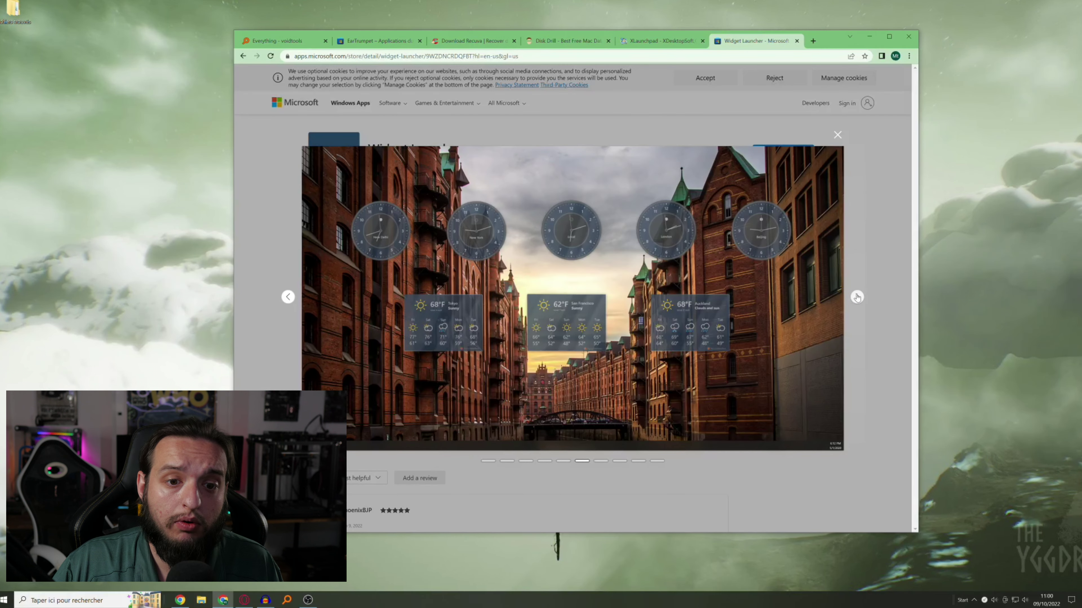
{"action": "left_click", "coordinate": [837, 135]}
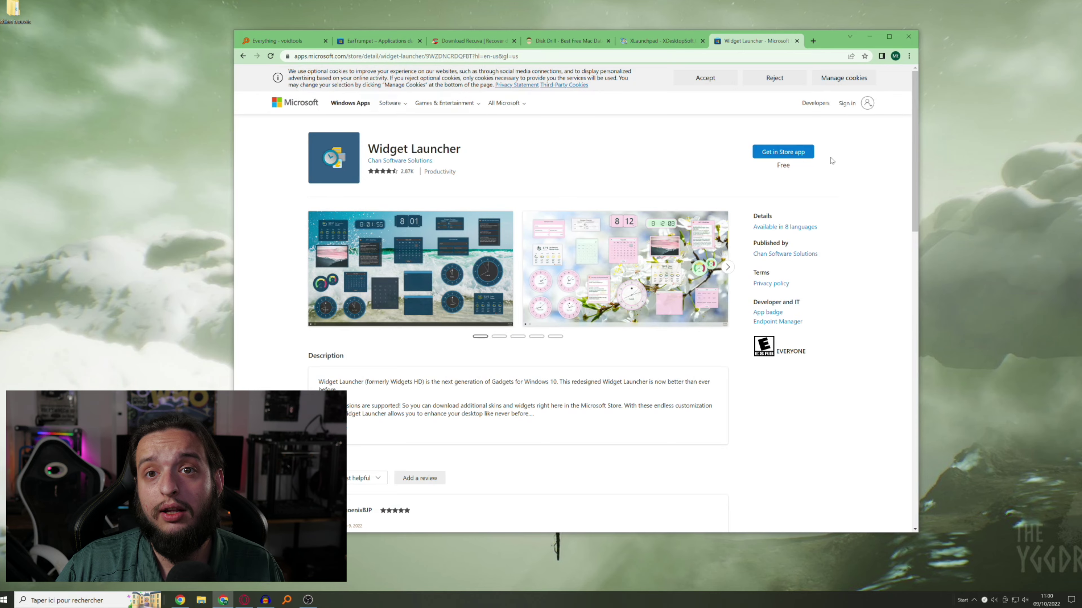